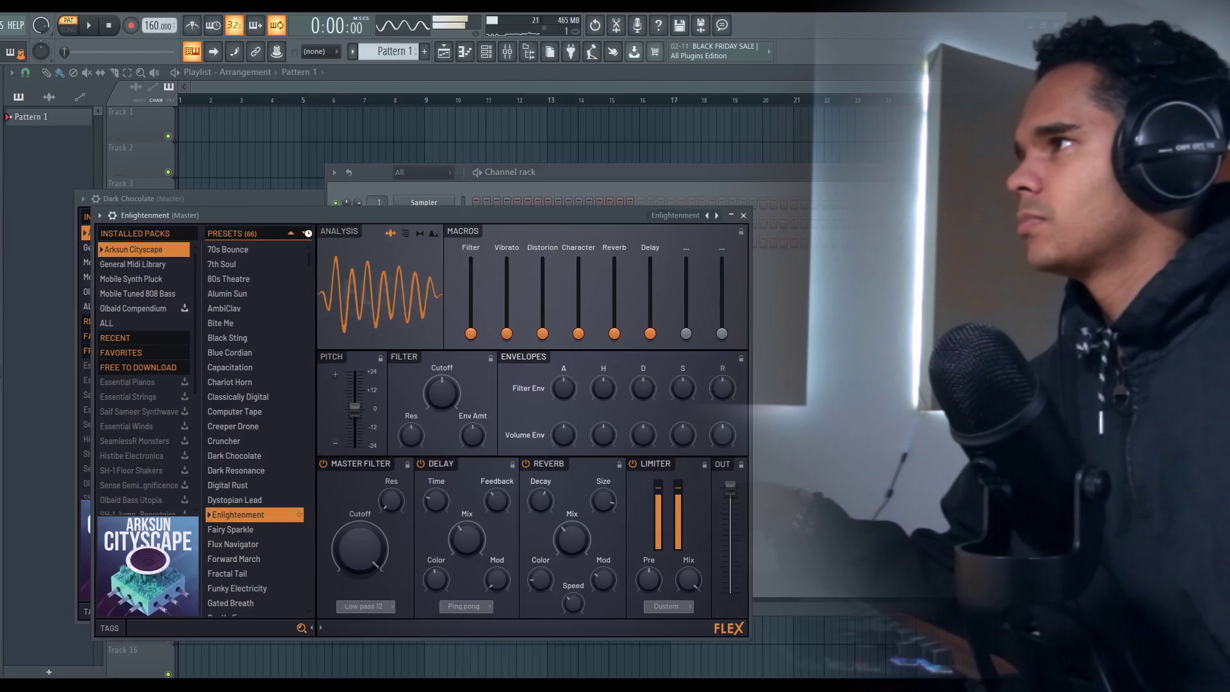
# Step: Audition the Arksun Cityscape presets in FLEX one after another from Enlightenment onward and settle on Purple Lullaby
pyautogui.click(305, 234)
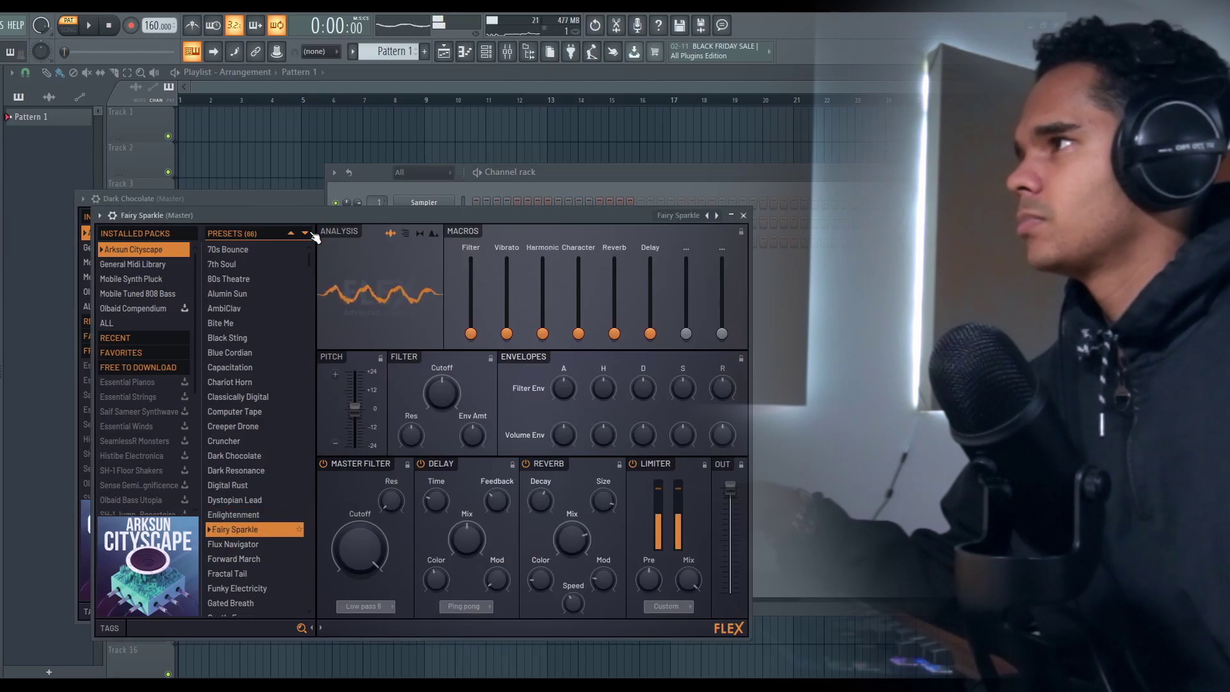
pyautogui.click(306, 233)
pyautogui.click(306, 233)
pyautogui.click(306, 233)
pyautogui.click(306, 233)
pyautogui.click(306, 233)
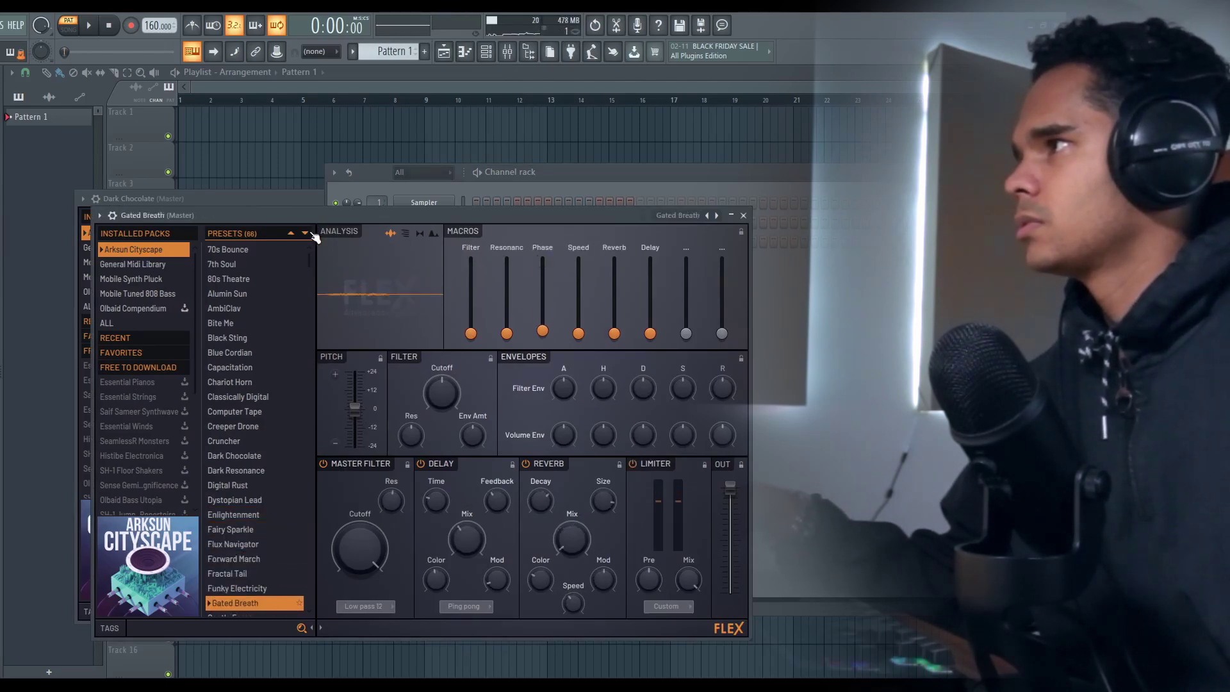
pyautogui.click(305, 234)
pyautogui.click(305, 233)
pyautogui.click(305, 233)
pyautogui.click(306, 233)
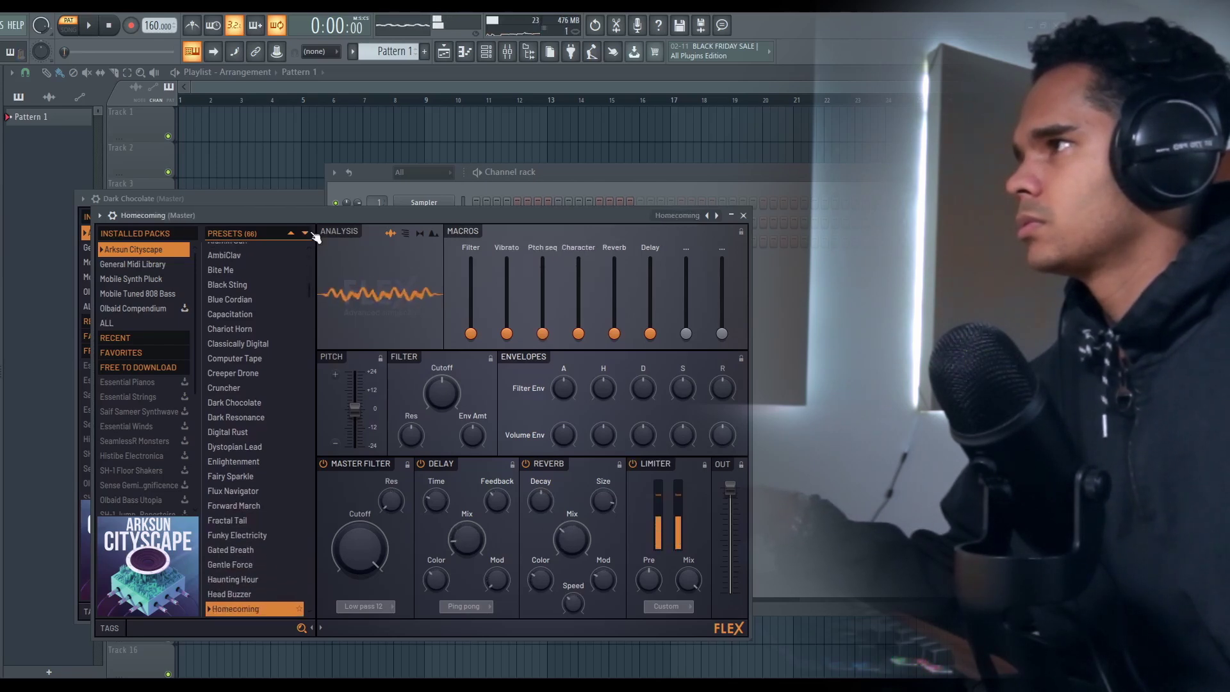
pyautogui.click(305, 233)
pyautogui.click(306, 233)
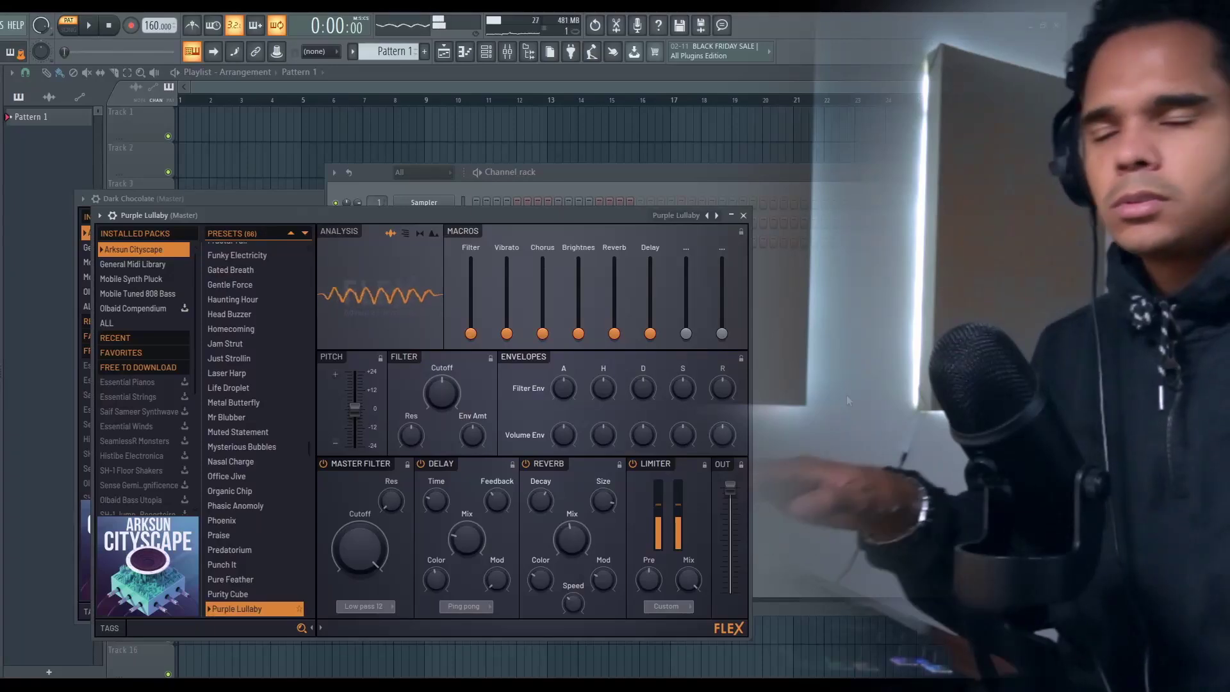
pyautogui.click(743, 215)
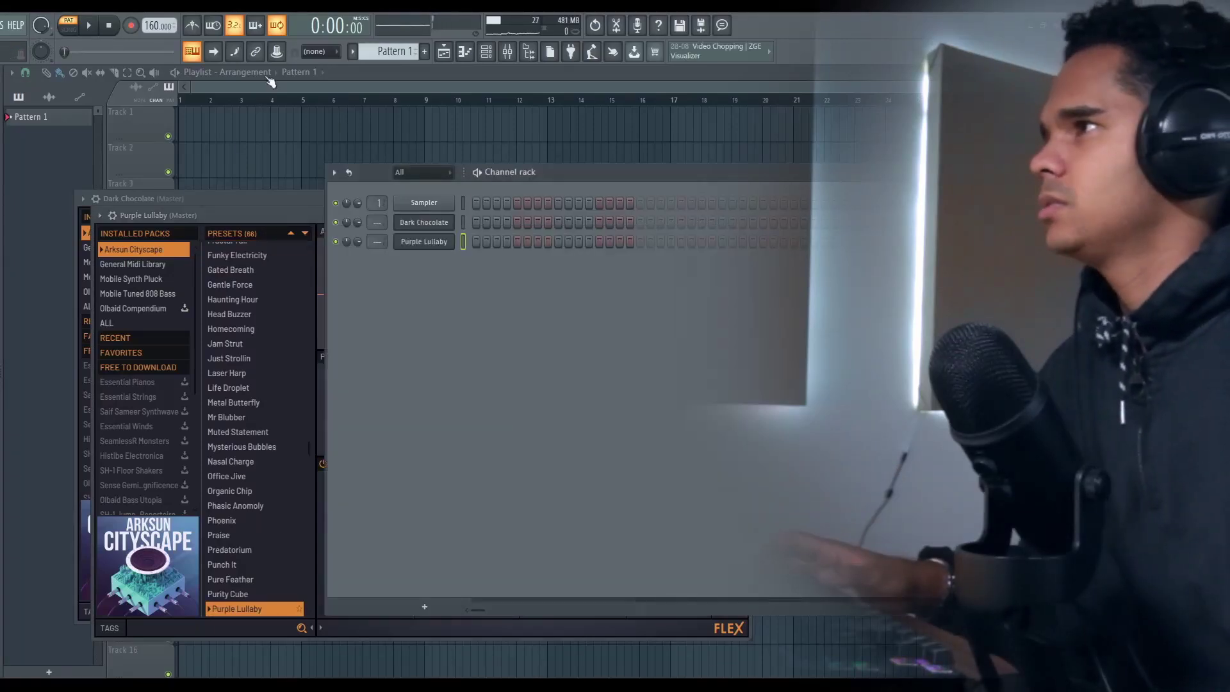
# Step: Open the Purple Lullaby piano roll and place a C#5, F5 and A#5 chord at the start of bar 1, with a C#7 above
pyautogui.press('F7')
pyautogui.click(86, 365)
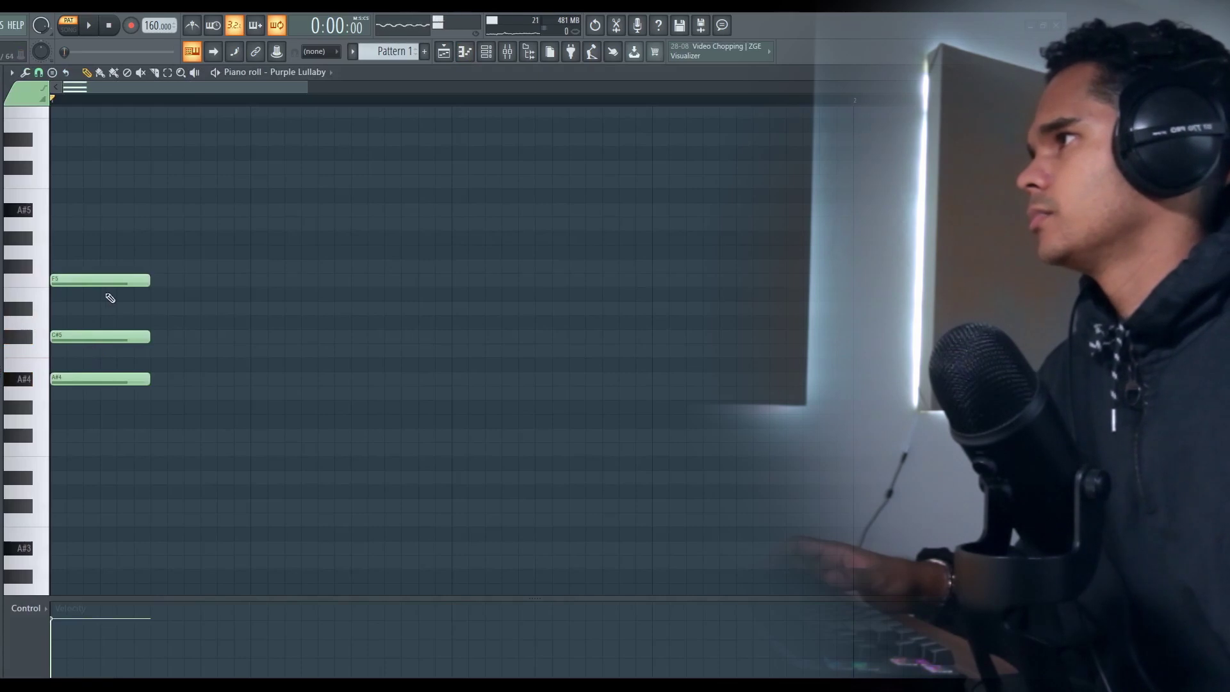
pyautogui.scroll(2, 147, 369)
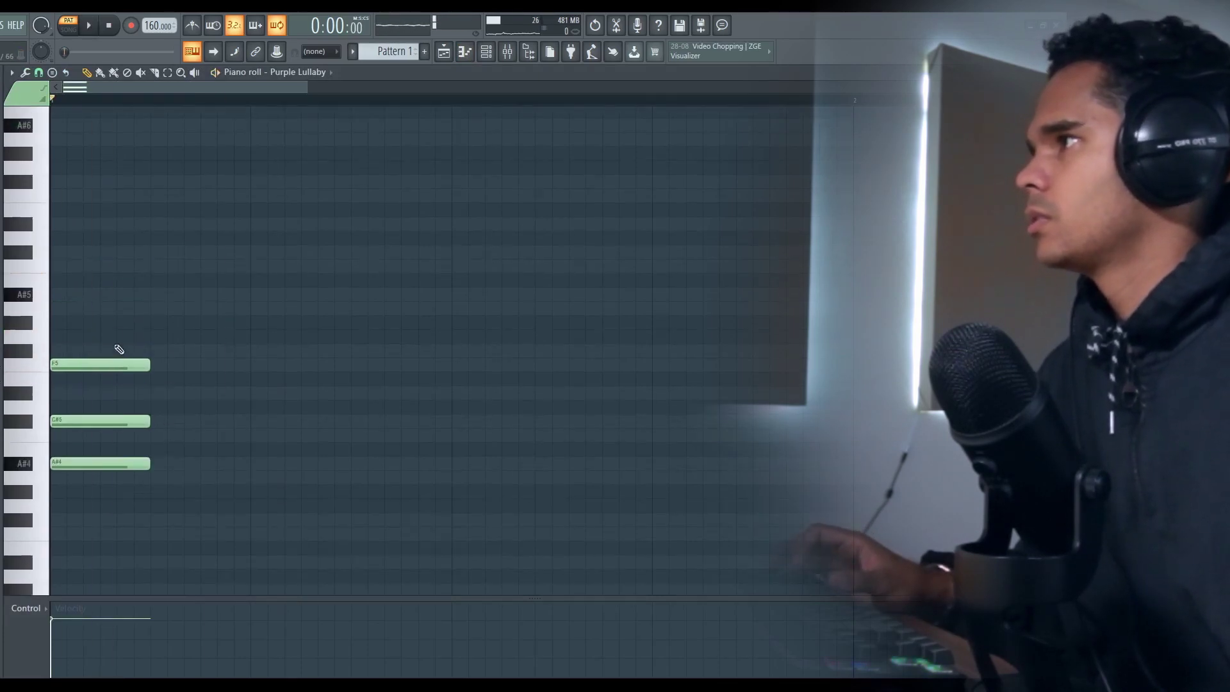
pyautogui.press('space')
pyautogui.scroll(-1, 173, 358)
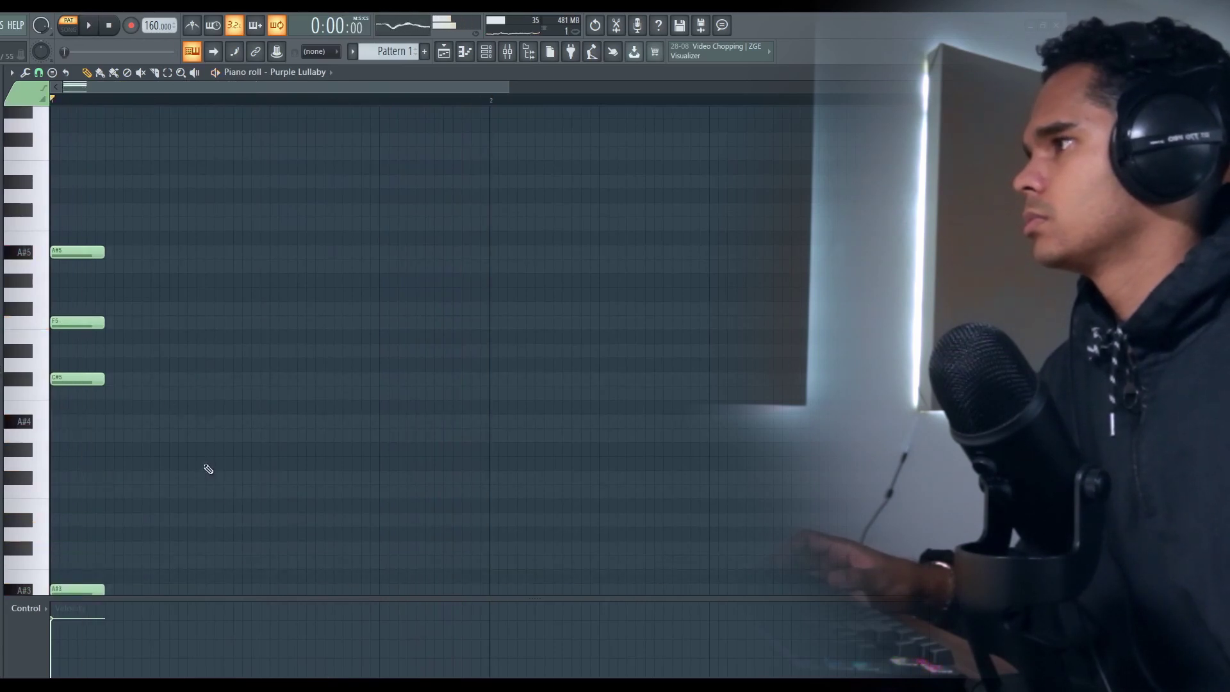
pyautogui.scroll(-2, 155, 489)
pyautogui.press('space')
pyautogui.press('space')
pyautogui.scroll(2, 212, 384)
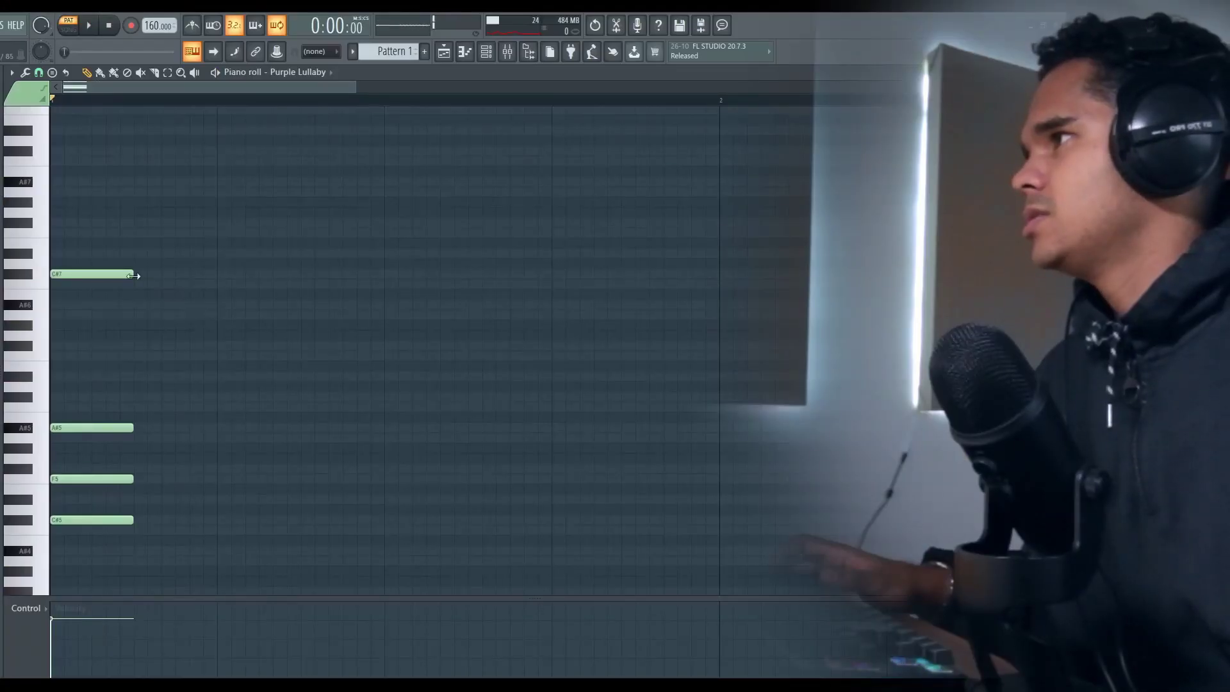
# Step: Set the tempo to 155 BPM and fill bar 1 with short notes: C#7, A#6, F6, C#6 twice, then F6, A6, F6
pyautogui.moveTo(134, 275); pyautogui.dragTo(104, 276)
pyautogui.scroll(-5, 77, 318)
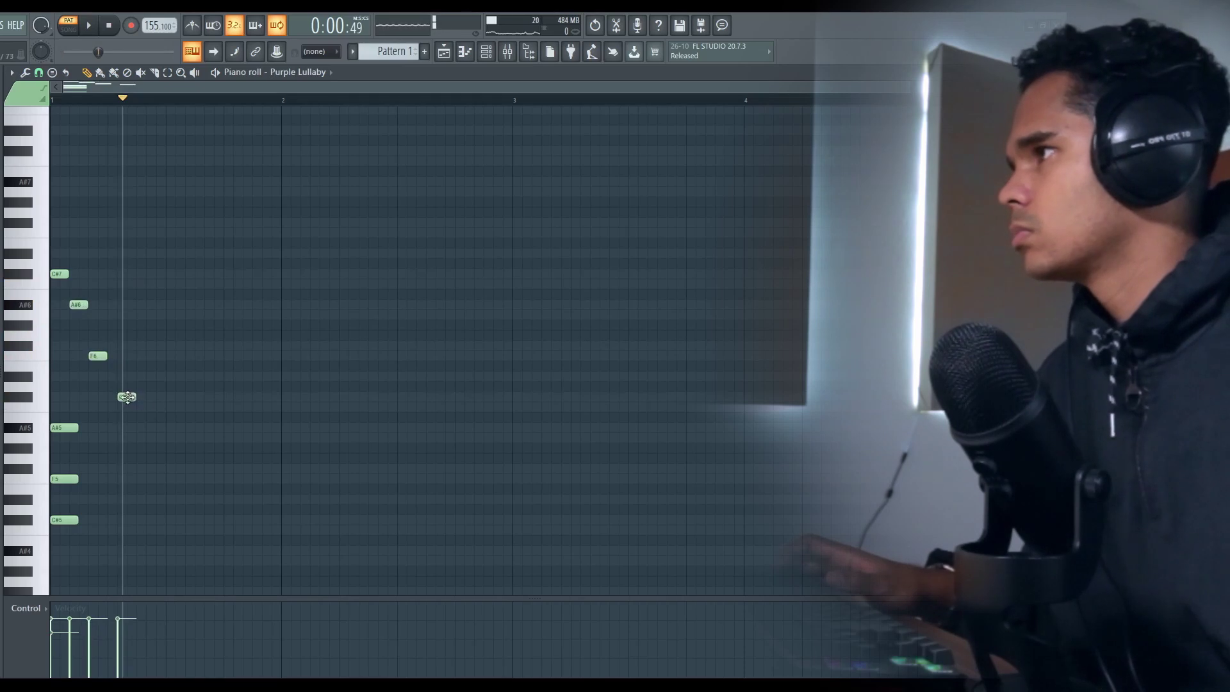
pyautogui.click(118, 397)
pyautogui.moveTo(113, 351); pyautogui.dragTo(121, 402)
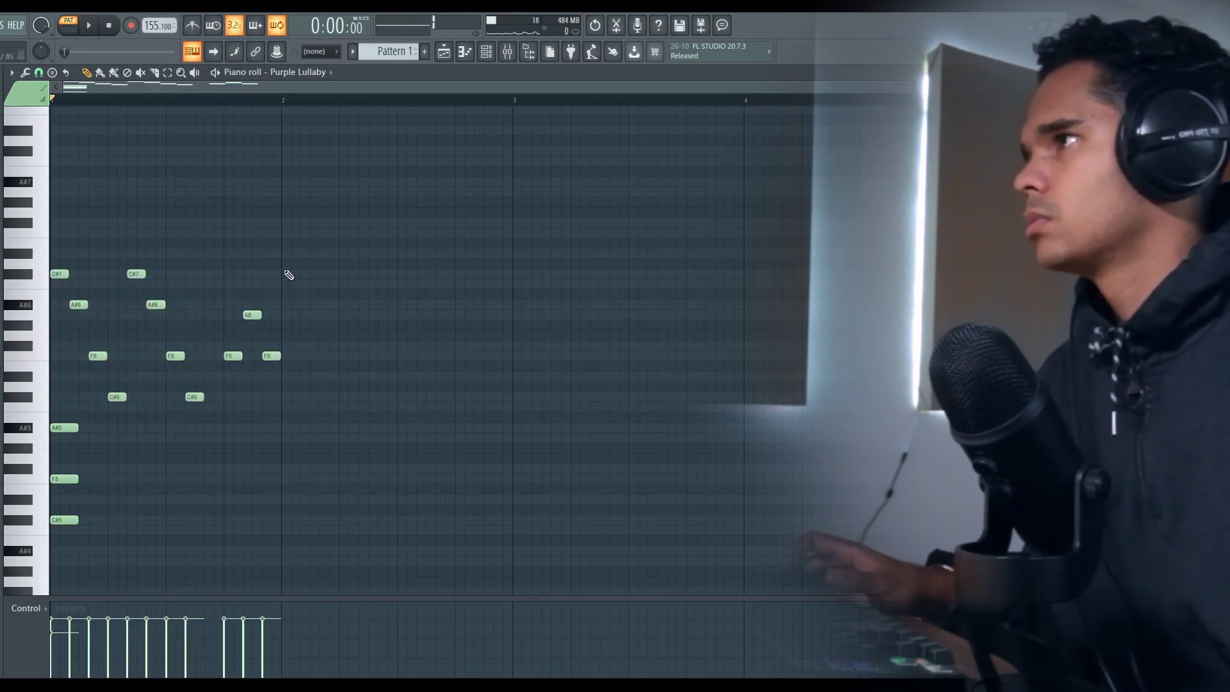
# Step: Rework the end of bar 1's melody by deleting the last F6 and repeating the final C#6, checking it by playback
pyautogui.press('space')
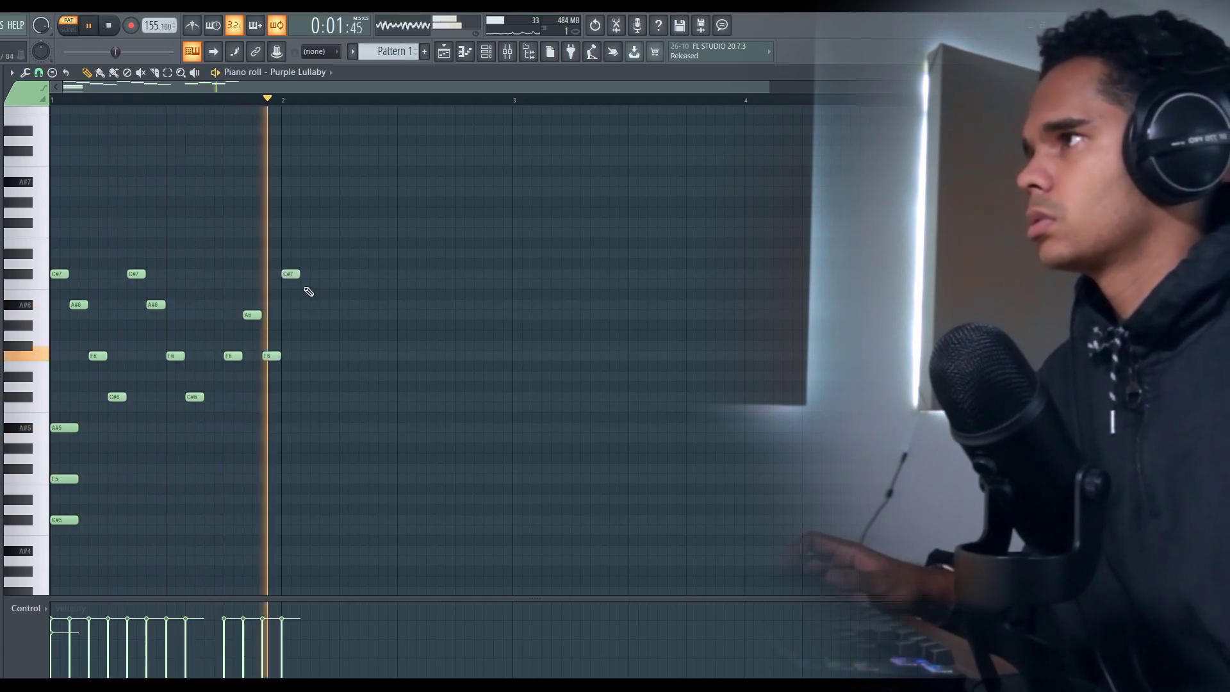
pyautogui.press('space')
pyautogui.rightClick(271, 355)
pyautogui.moveTo(233, 357); pyautogui.dragTo(233, 393)
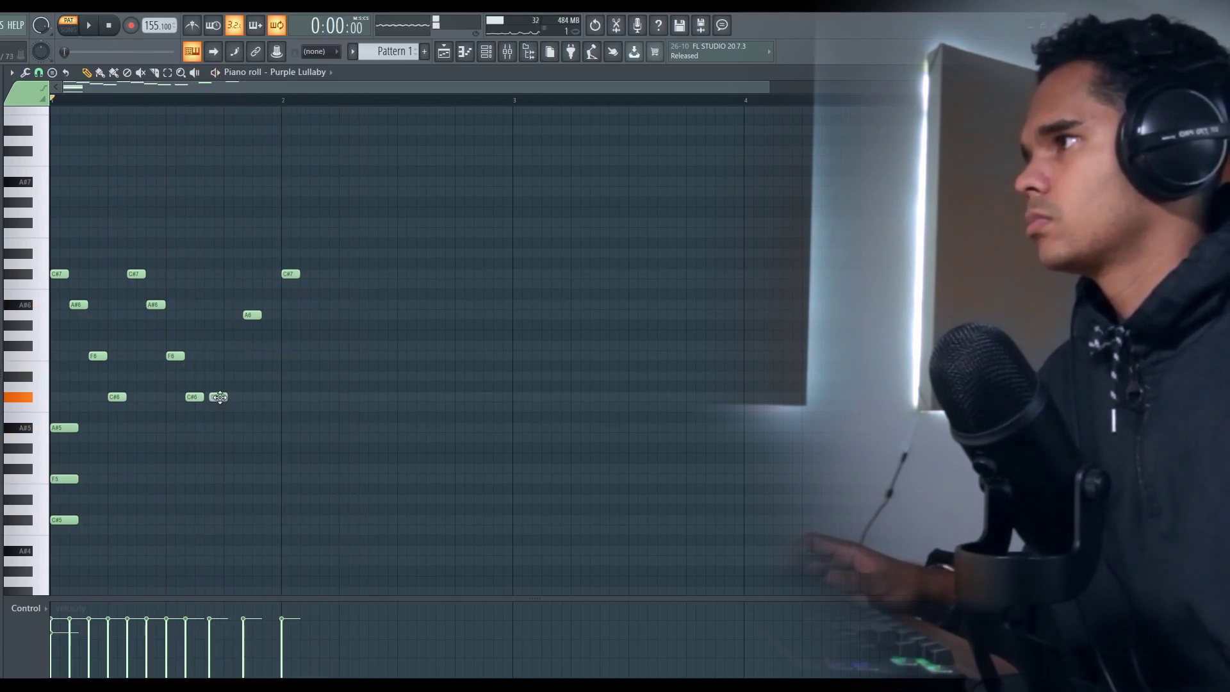
pyautogui.press('space')
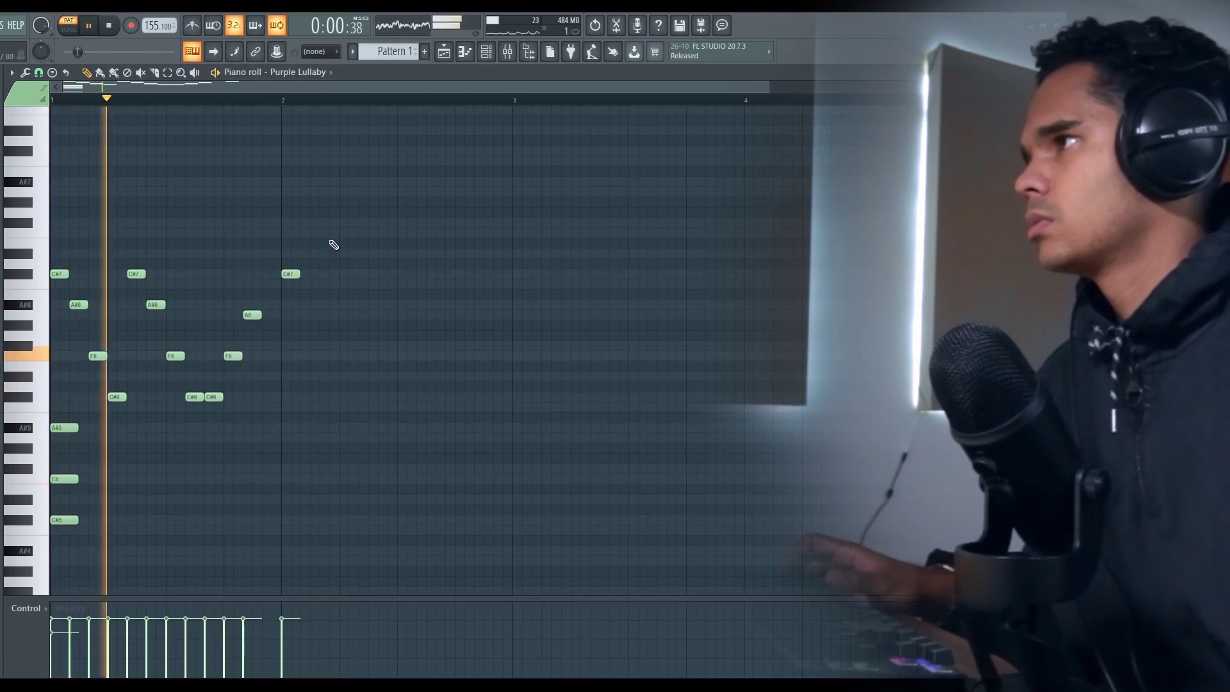
# Step: Add long bass notes: A#3 from the second beat of bars 1, 2 and 3, and D#4 in bar 4
pyautogui.click(79, 551)
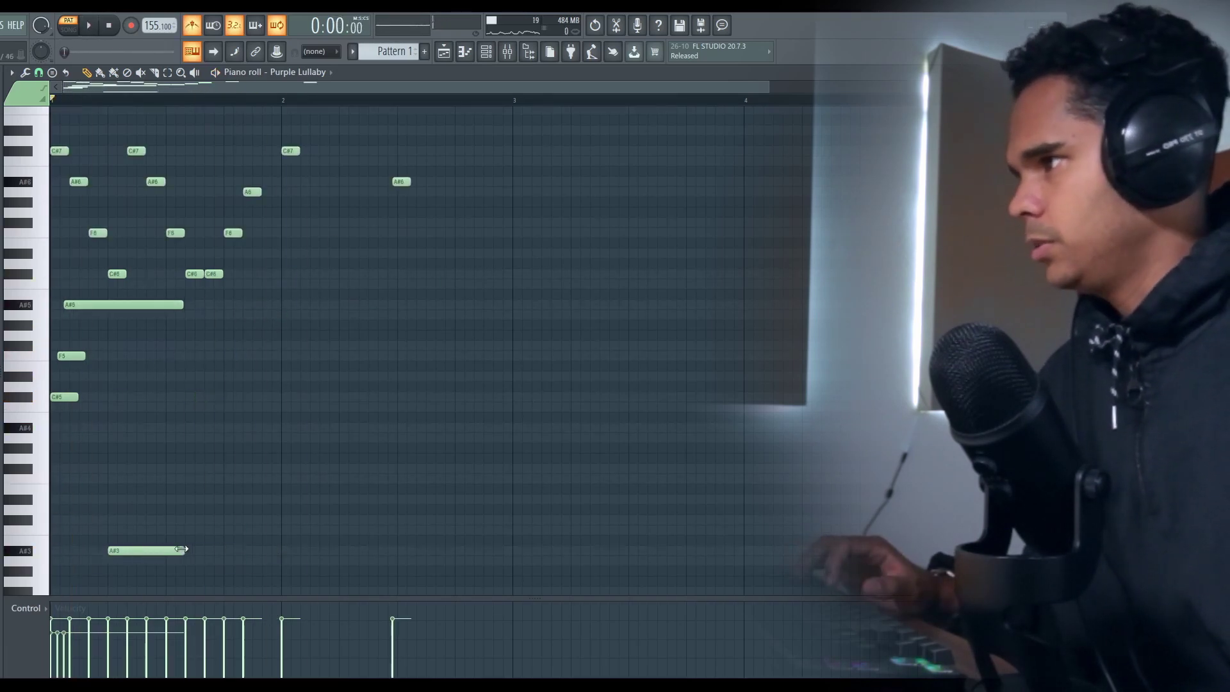
pyautogui.scroll(-2, 397, 551)
pyautogui.click(269, 551)
pyautogui.click(443, 551)
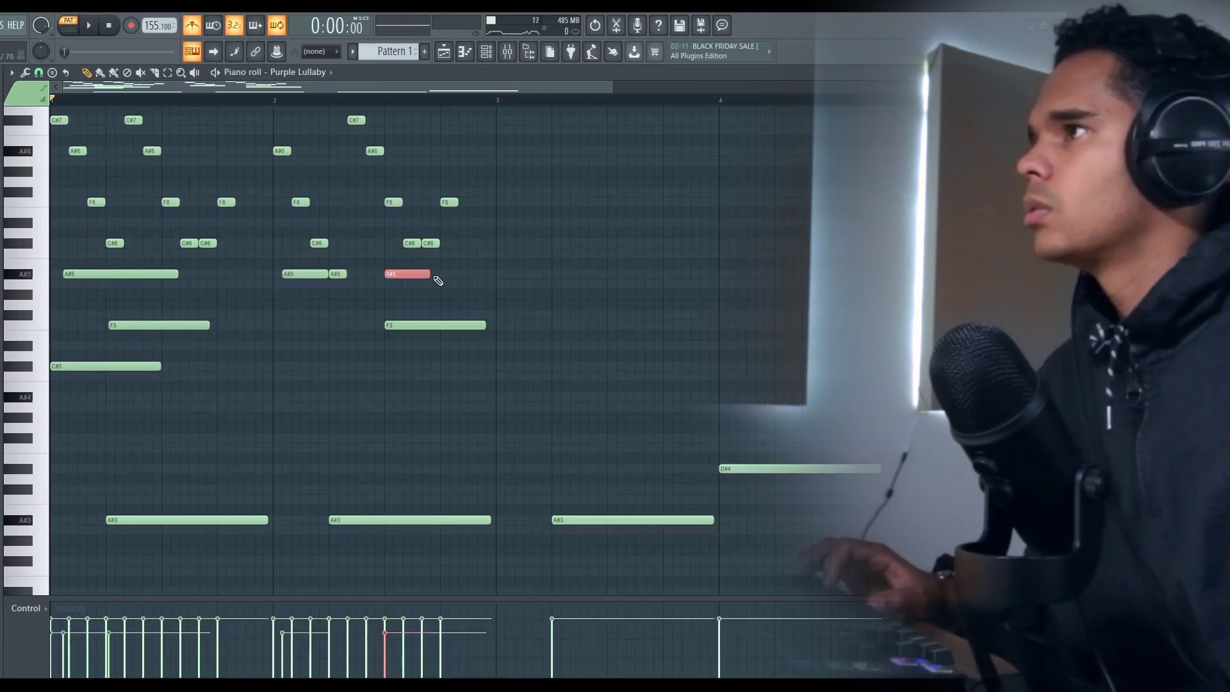
# Step: Lengthen the last A#5 in bar 2 and add a C#5 running from the second beat to the end of that bar
pyautogui.press('space')
pyautogui.moveTo(500, 280); pyautogui.dragTo(491, 280)
pyautogui.moveTo(326, 371)
pyautogui.mouseDown()
pyautogui.moveTo(370, 356)
pyautogui.moveTo(344, 362)
pyautogui.mouseUp()
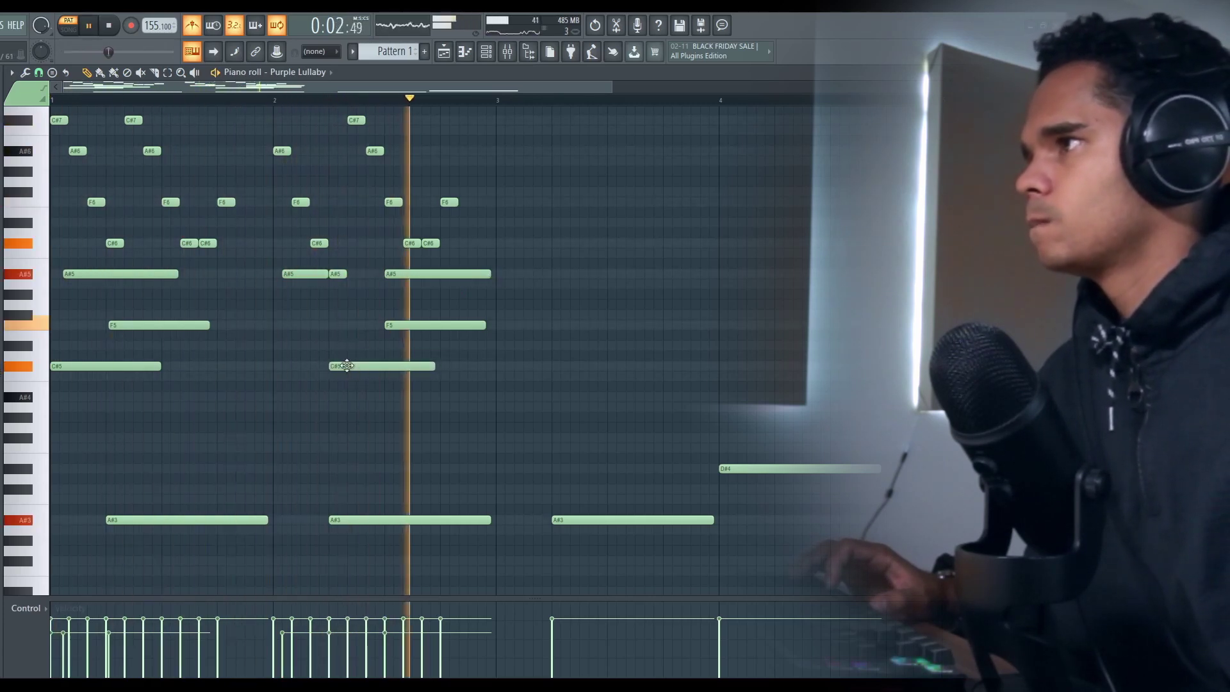
pyautogui.moveTo(439, 366); pyautogui.dragTo(497, 360)
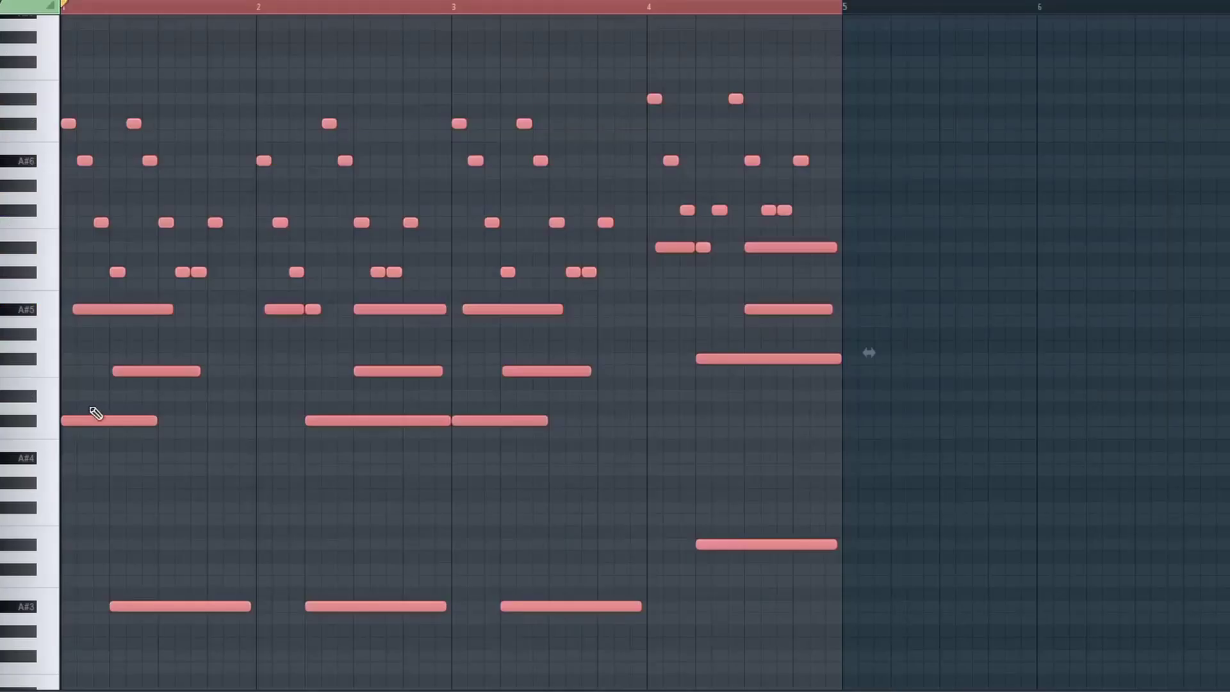
# Step: Duplicate the selected four-bar melody into bars 5 to 8
pyautogui.click(759, 409)
pyautogui.hotkey('ctrl', 'z')
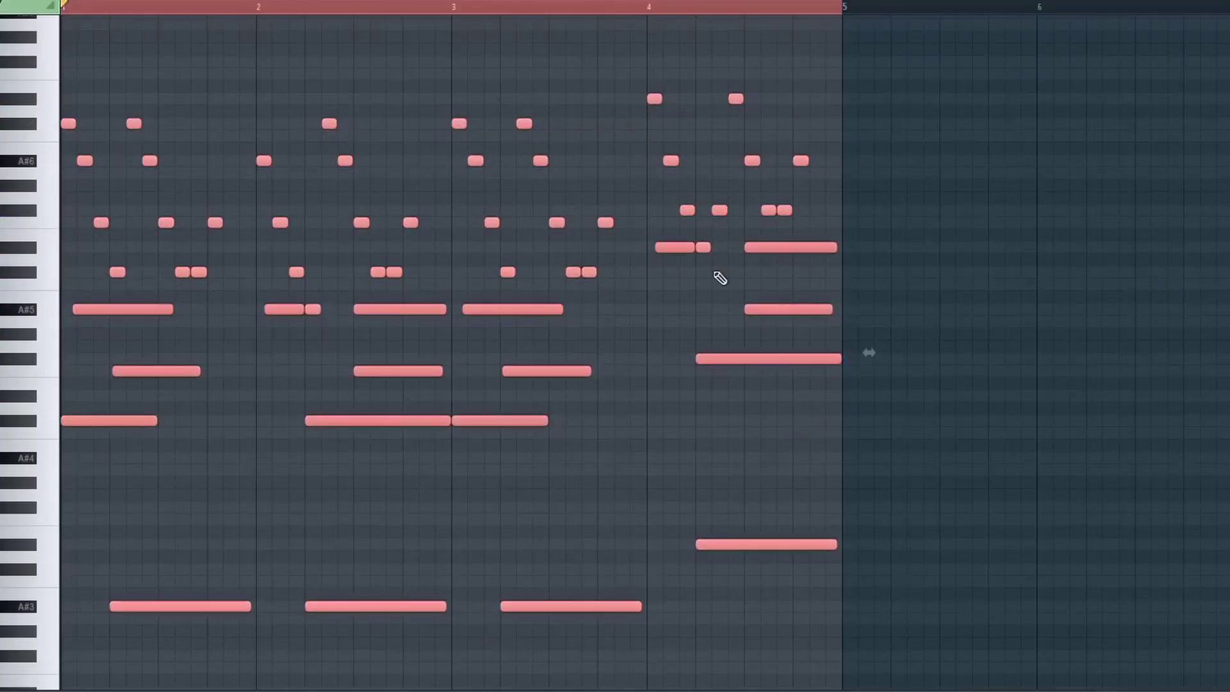
pyautogui.hotkey('ctrl', 'b')
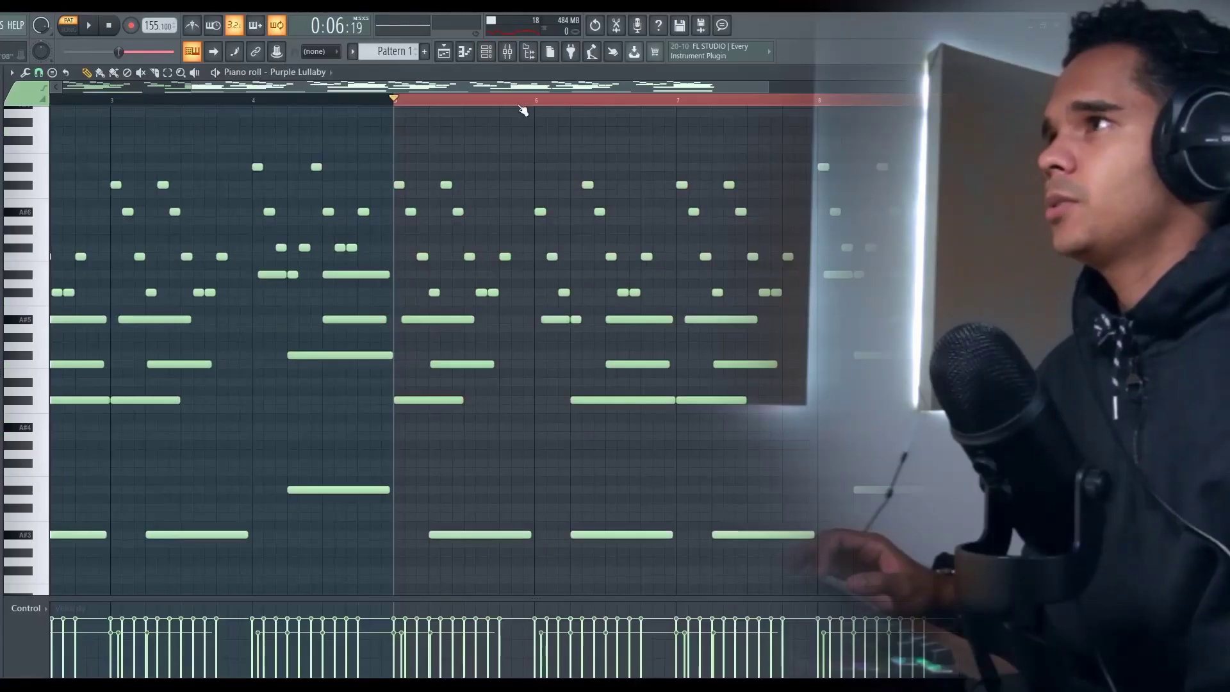
# Step: Equalize Purple Lullaby on mixer insert 3 with Pro-Q 3, using Low Cut Brickwall plus a 12 dB/oct high cut swept lower in frequency
pyautogui.click(507, 52)
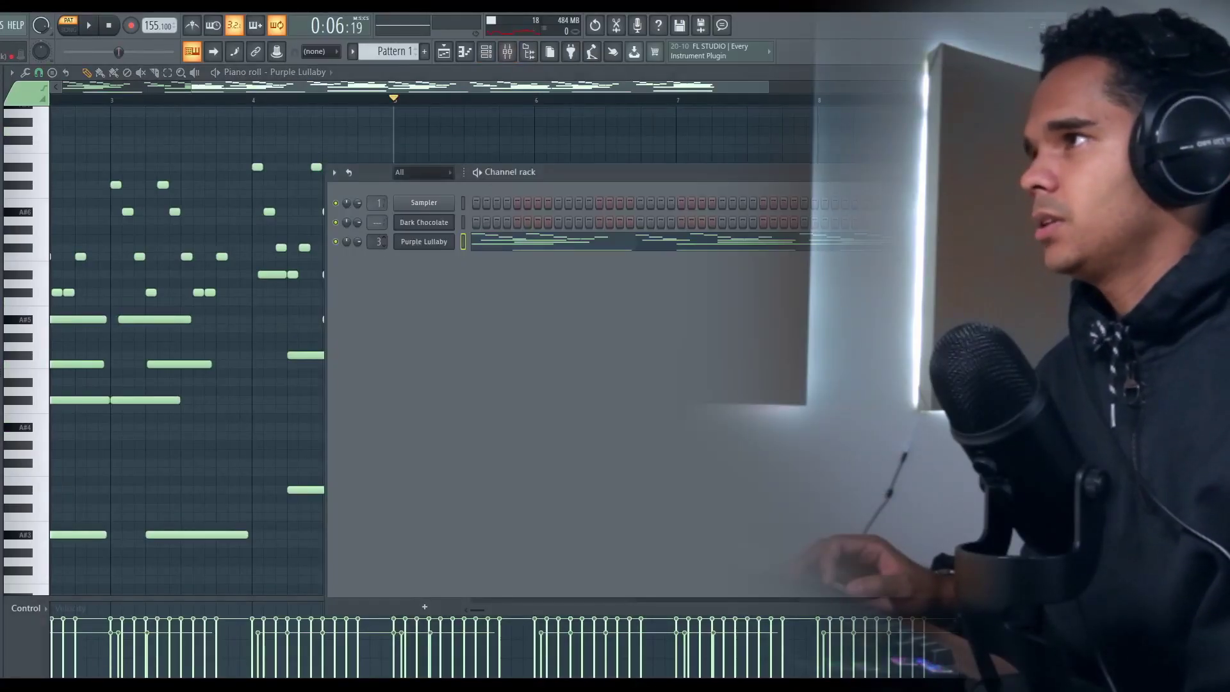
pyautogui.press('space')
pyautogui.press('F9')
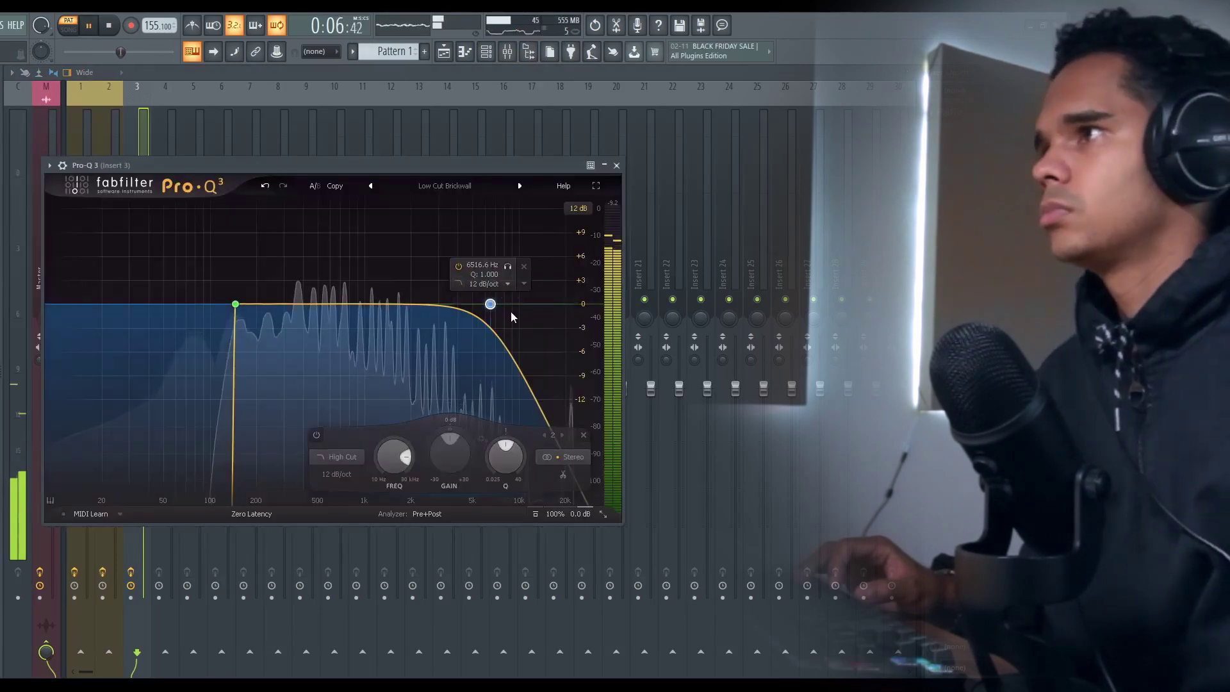
pyautogui.moveTo(497, 310); pyautogui.dragTo(404, 309)
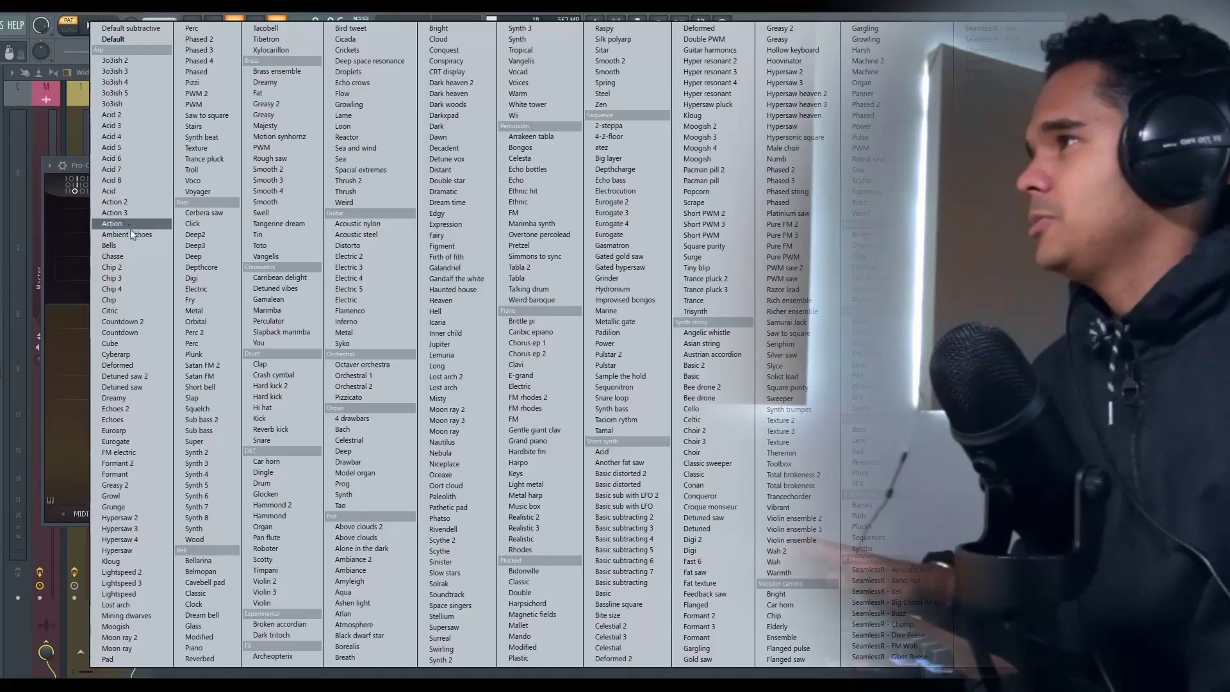
# Step: Audition Sytrus arp presets against the melody, starting with Bells, and choose Chip
pyautogui.click(109, 245)
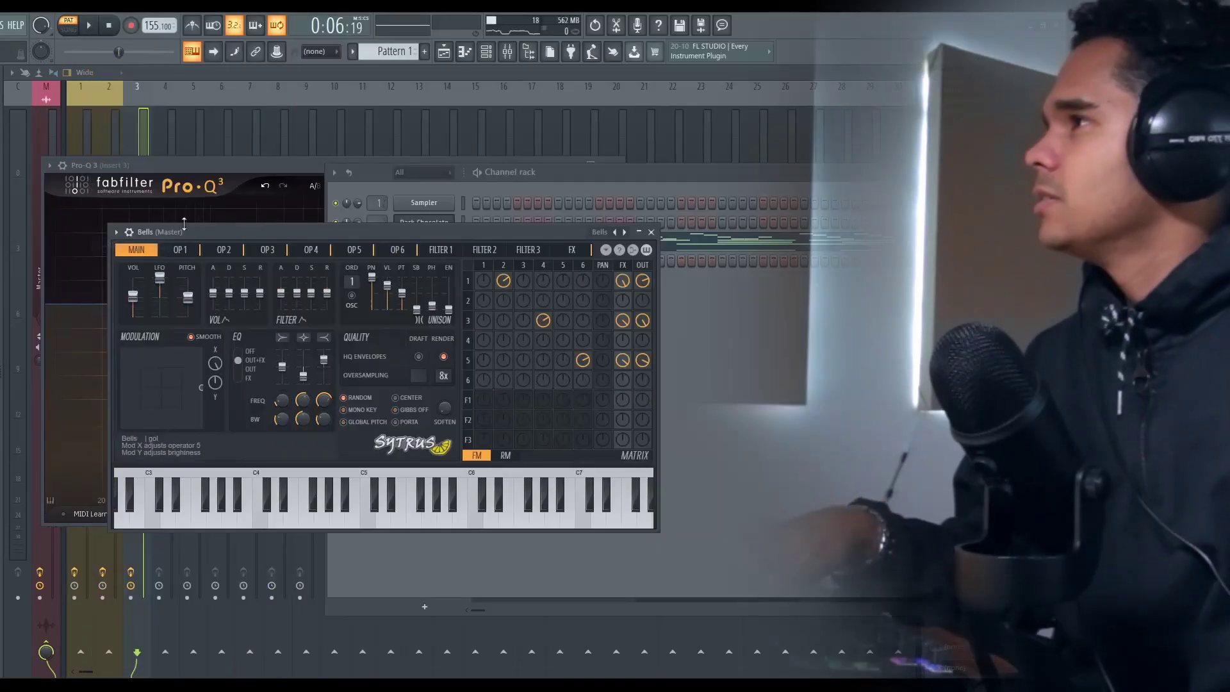
pyautogui.press('space')
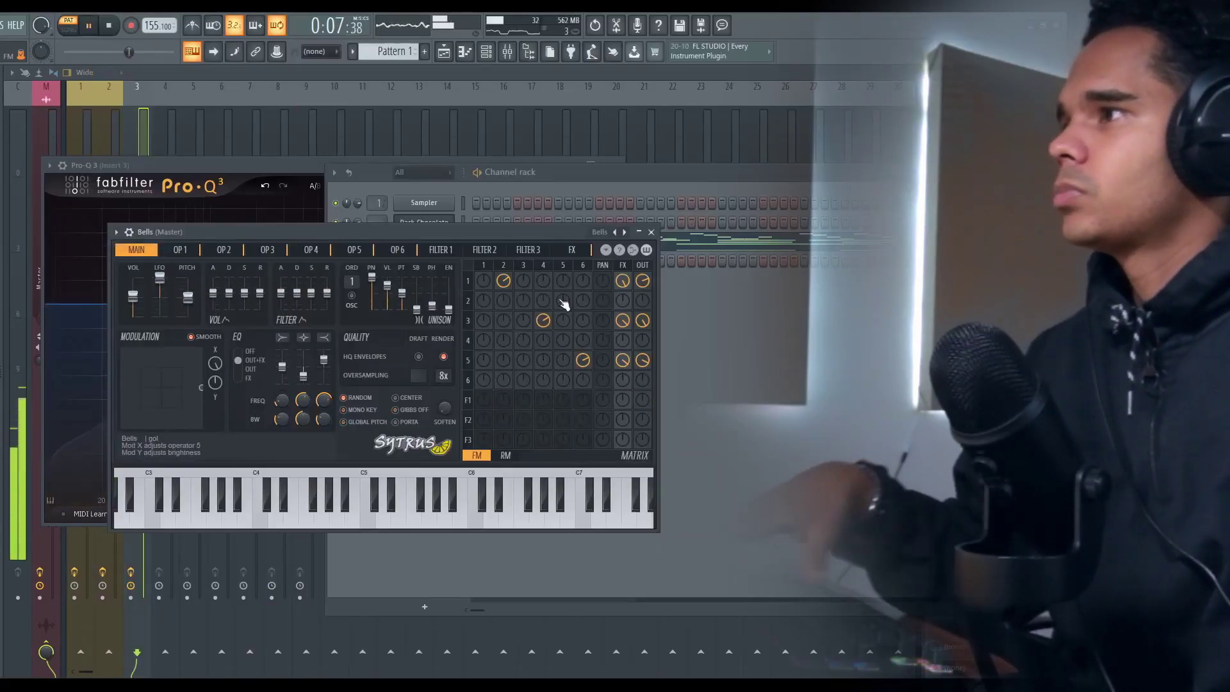
pyautogui.click(623, 232)
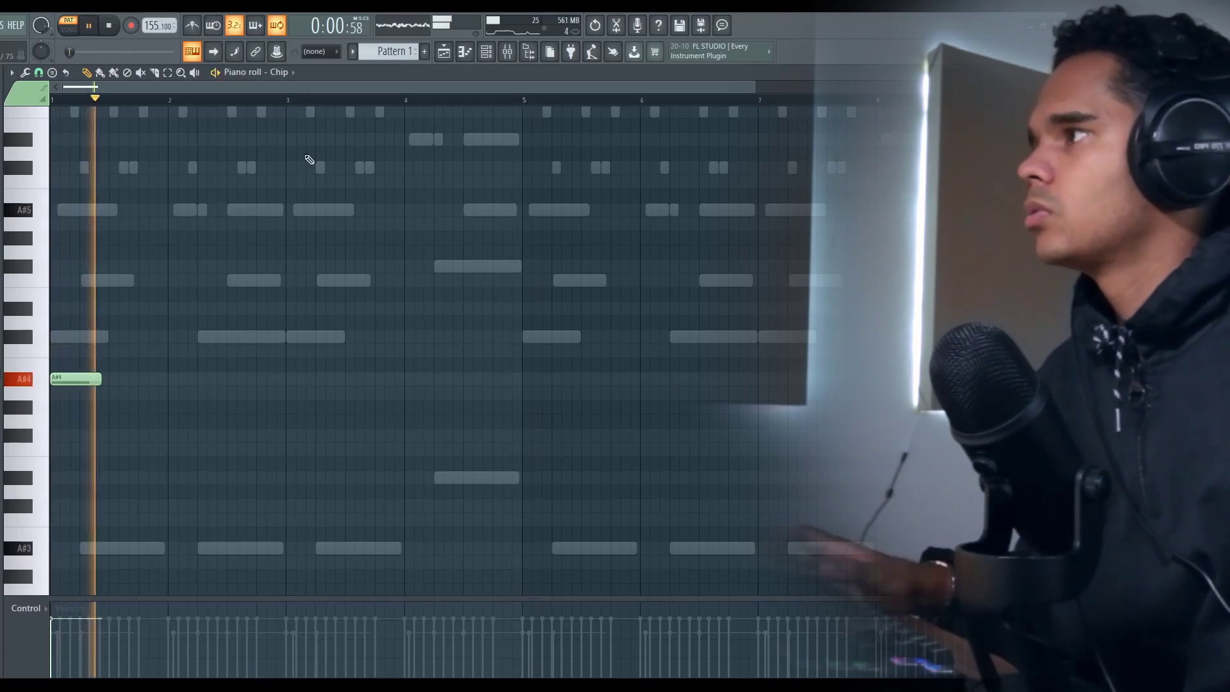
# Step: Place a second A#4 note at the start of bar 5 in the Chip piano roll and play it back
pyautogui.press('space')
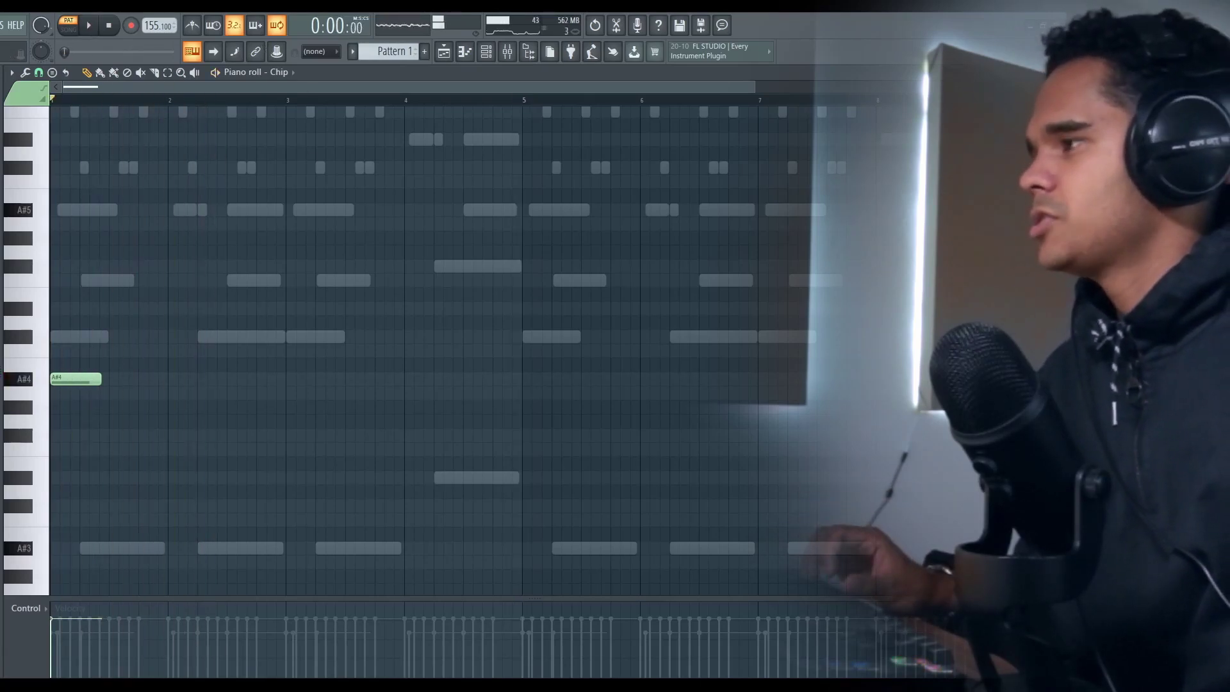
pyautogui.click(528, 381)
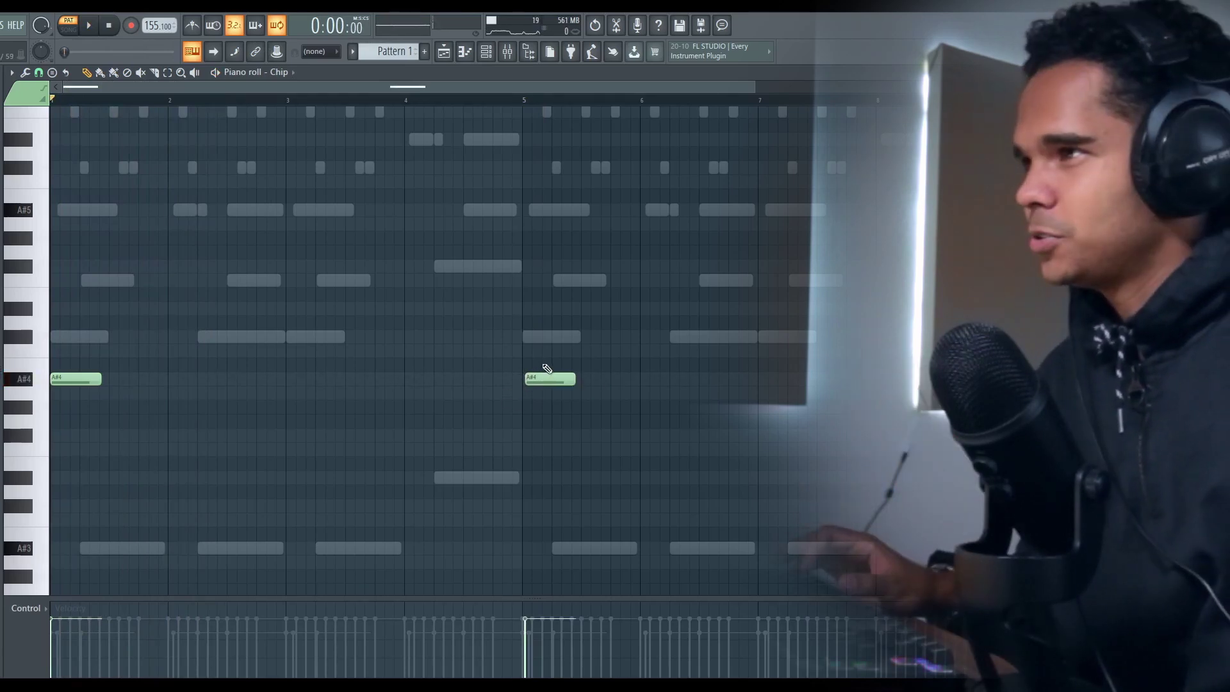
pyautogui.press('space')
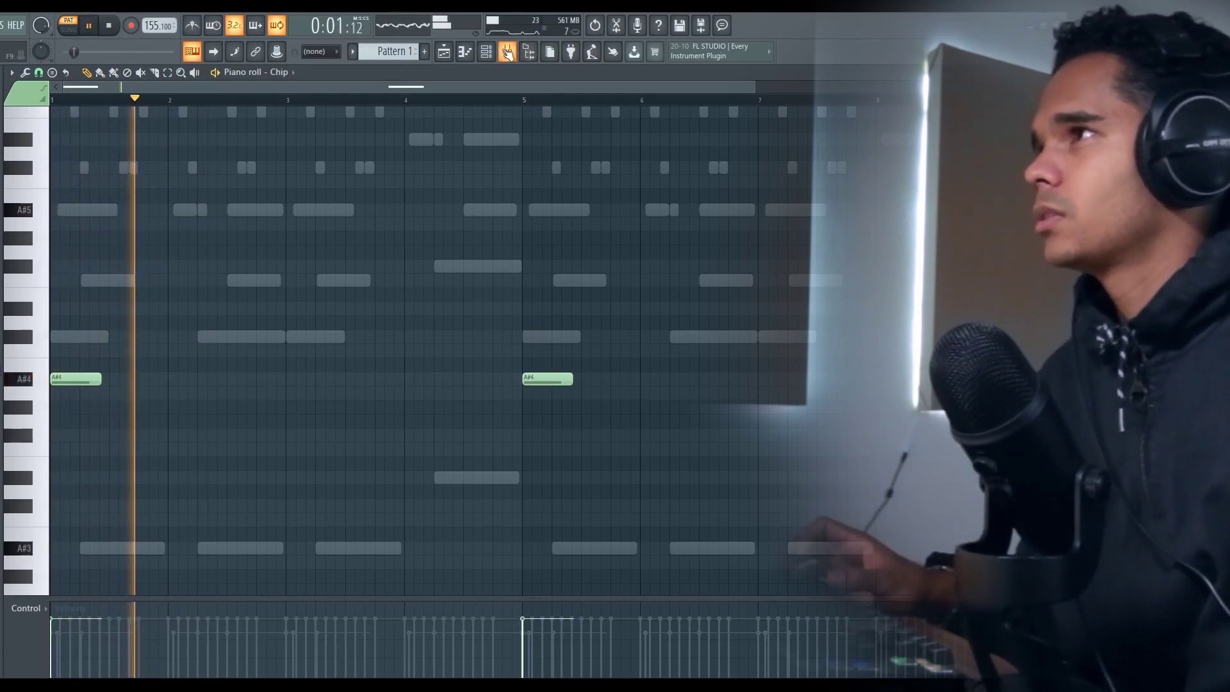
# Step: Reopen the Chip instrument from the channel rack and switch its Sytrus preset to Kloug, auditioning it with the melody
pyautogui.click(494, 51)
pyautogui.click(494, 51)
pyautogui.press('space')
pyautogui.scroll(-1, 69, 349)
pyautogui.click(491, 53)
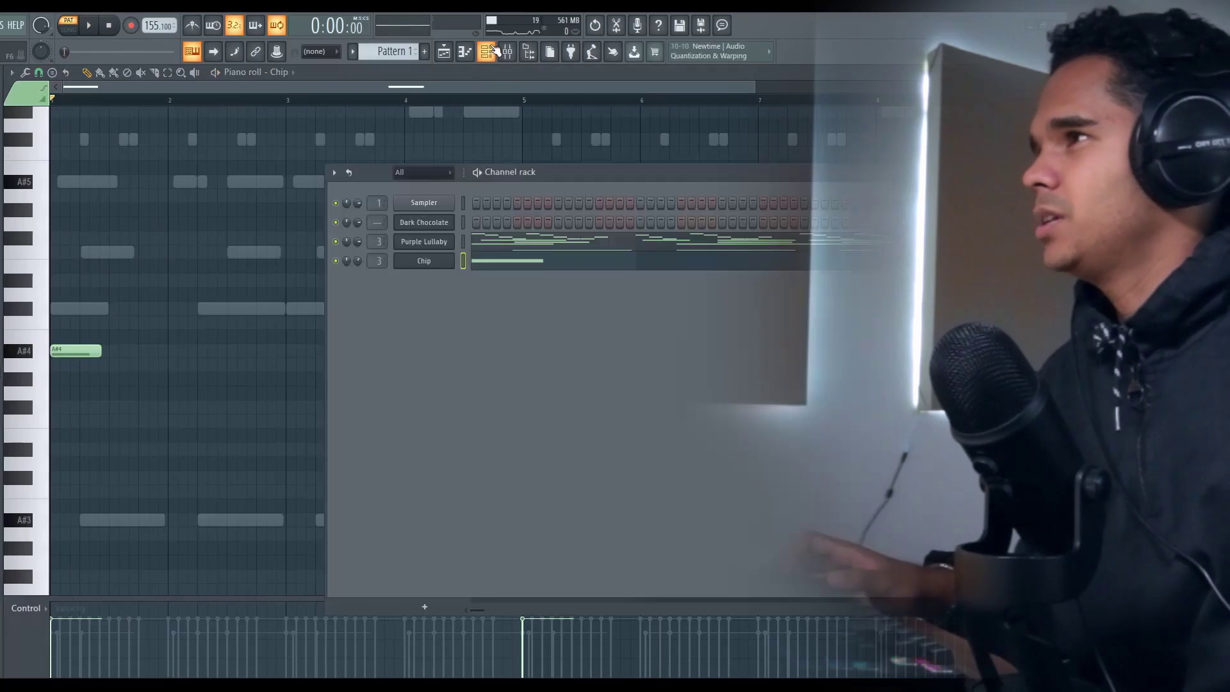
pyautogui.click(434, 247)
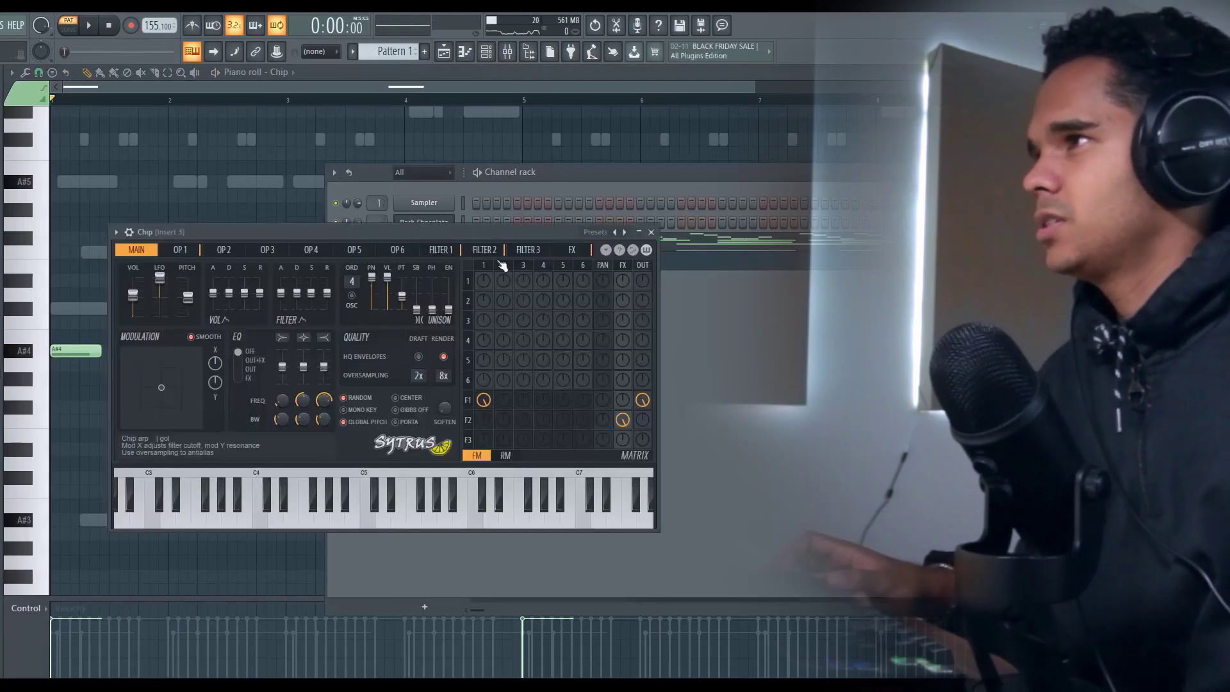
pyautogui.click(624, 232)
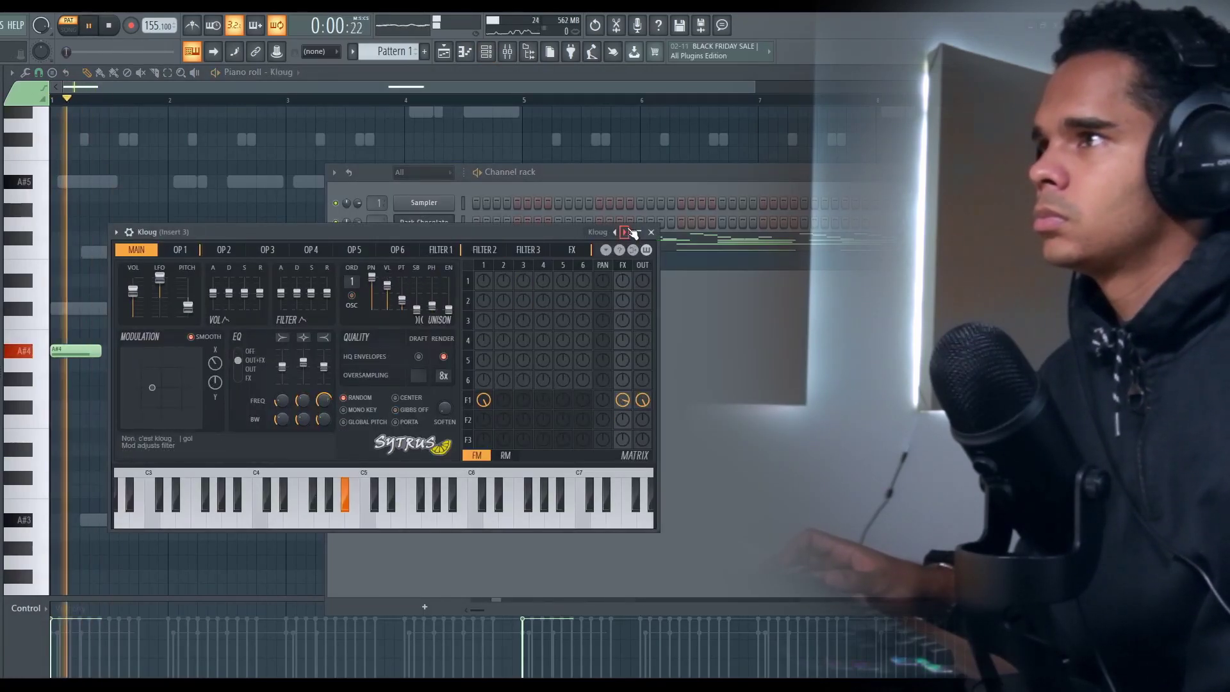
pyautogui.click(518, 282)
pyautogui.press('space')
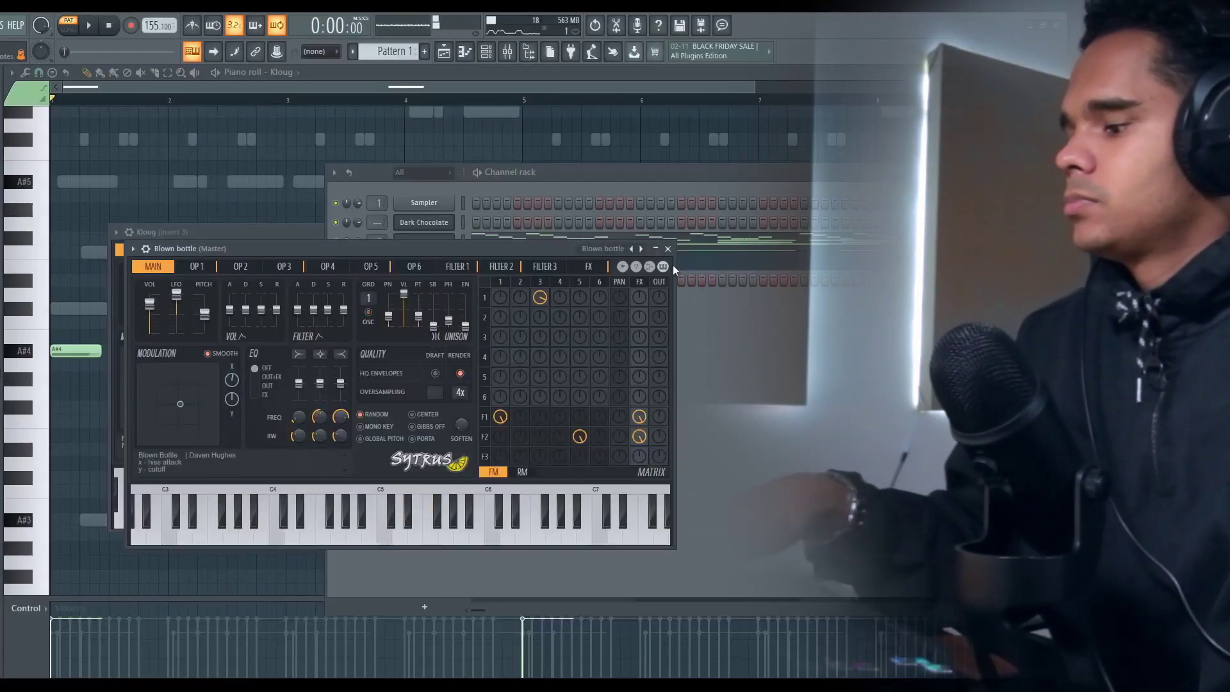
# Step: Switch the Sytrus preset to Flute and write a bar 1 phrase of C#6, F6, D#6, C#6, C6 and A#5
pyautogui.click(641, 248)
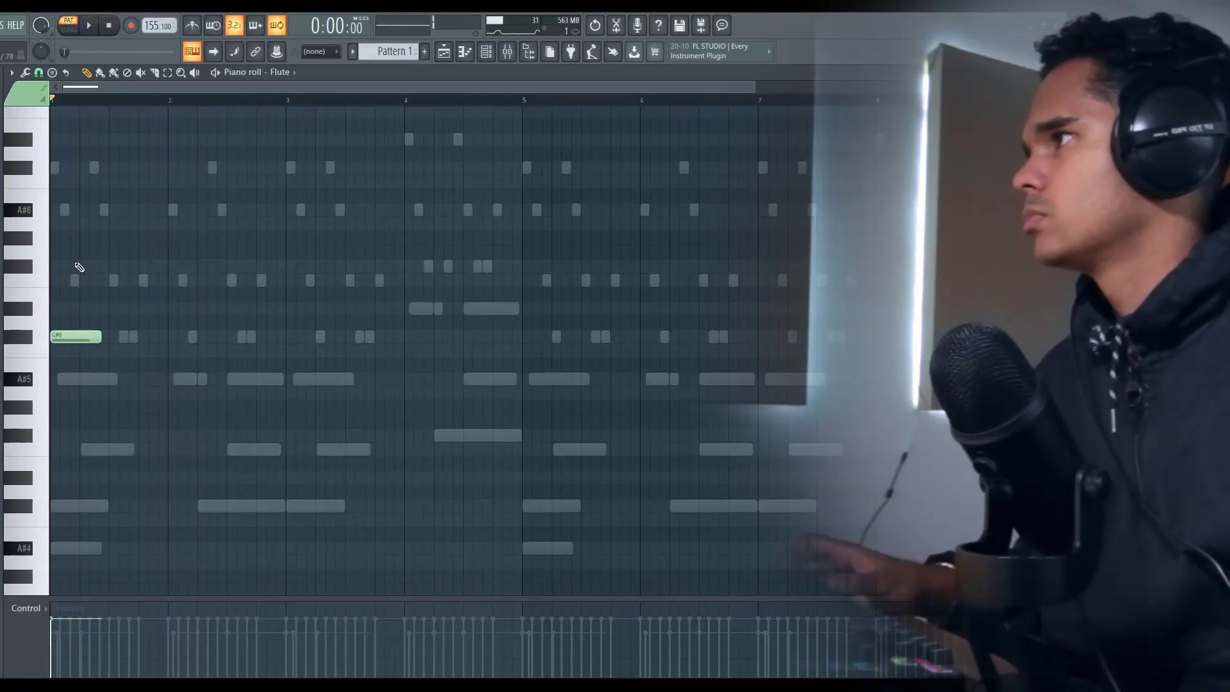
pyautogui.press('space')
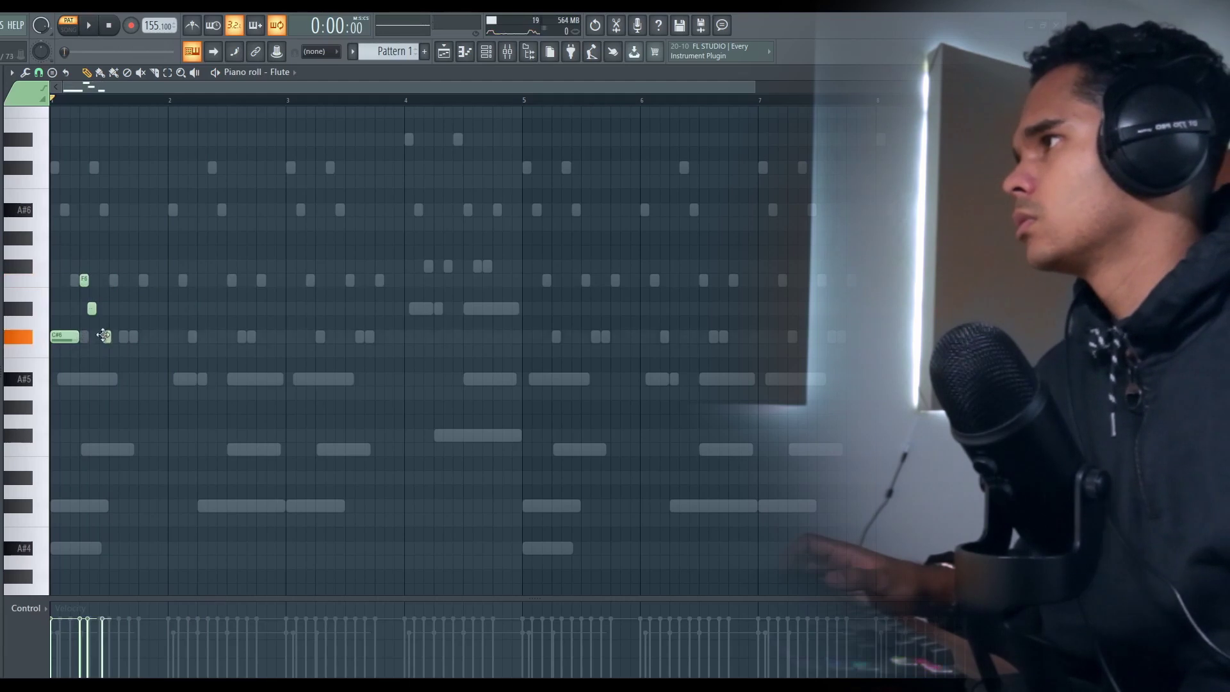
pyautogui.press('space')
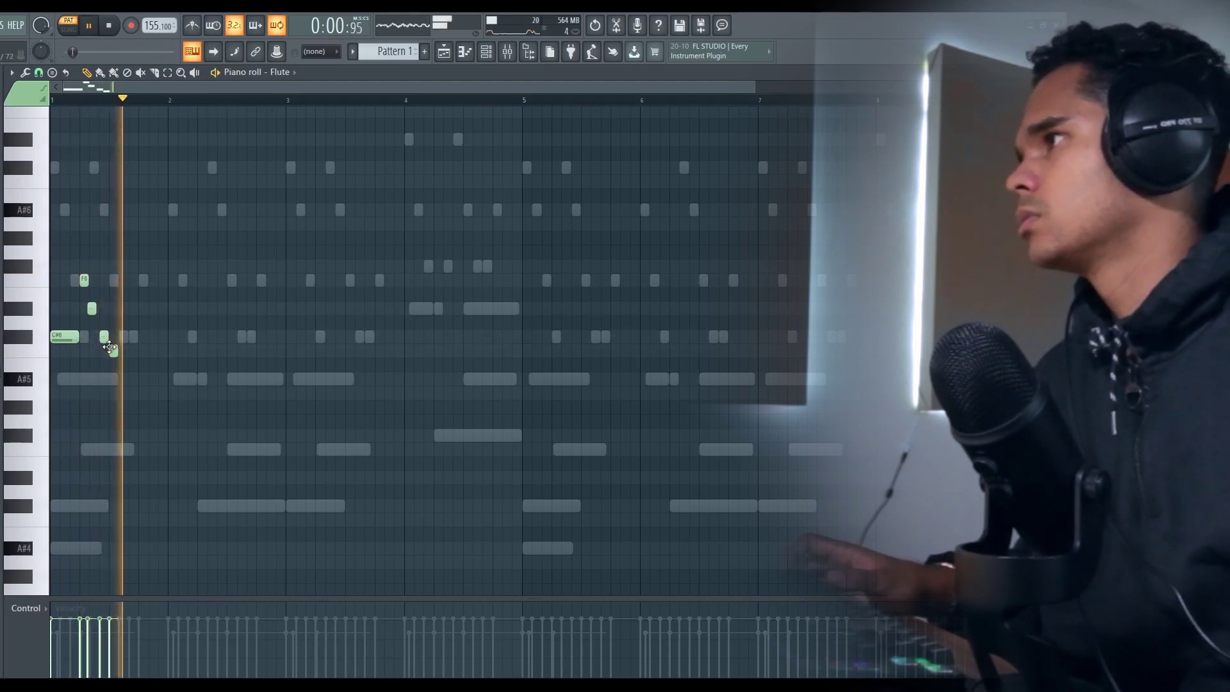
pyautogui.moveTo(91, 308); pyautogui.dragTo(124, 351)
pyautogui.press('space')
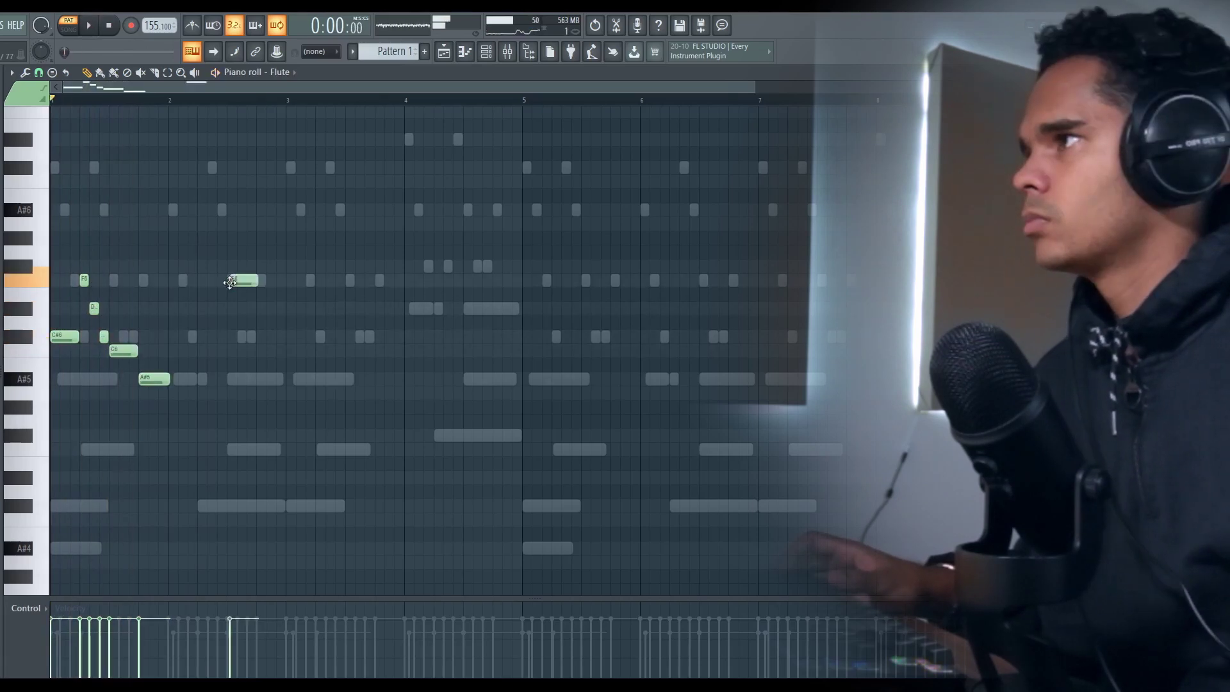
# Step: Extend the Flute's F6 note in the second half of bar 2 to the start of bar 3 and play it back
pyautogui.press('space')
pyautogui.moveTo(230, 282); pyautogui.dragTo(286, 283)
pyautogui.press('space')
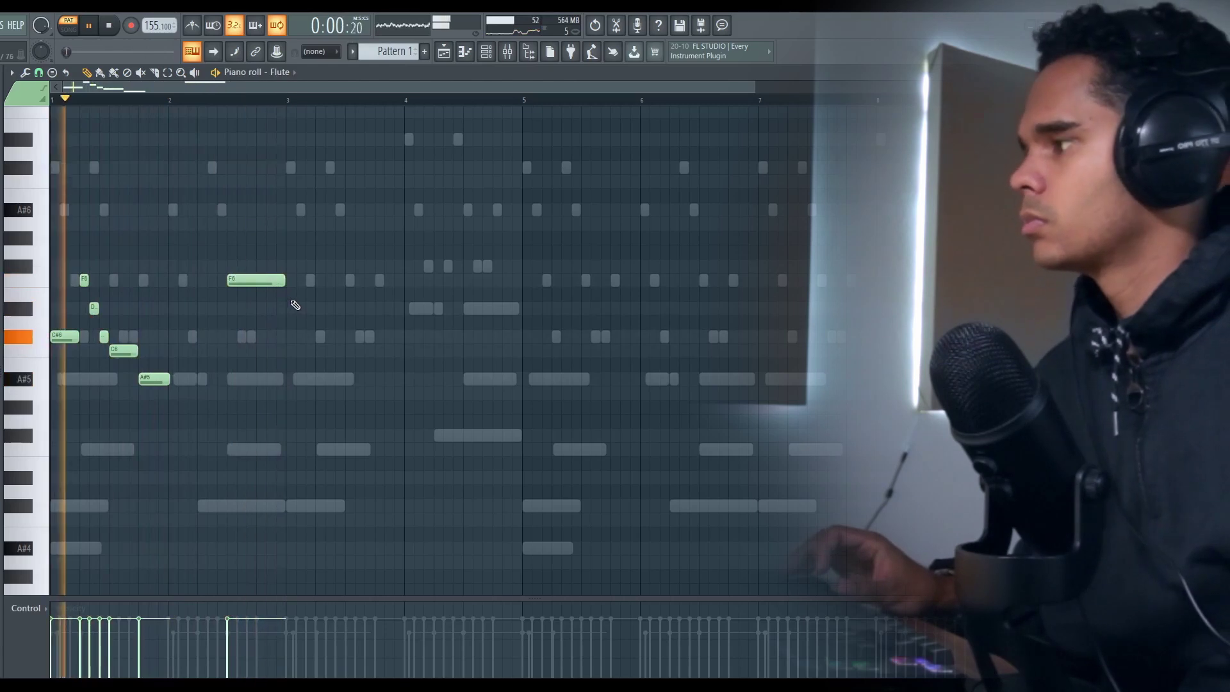
# Step: Duplicate the two-bar Flute phrase into bars 3 and 4 and lower its final long note to D#6
pyautogui.hotkey('ctrl', 'a')
pyautogui.hotkey('ctrl', 'b')
pyautogui.press('space')
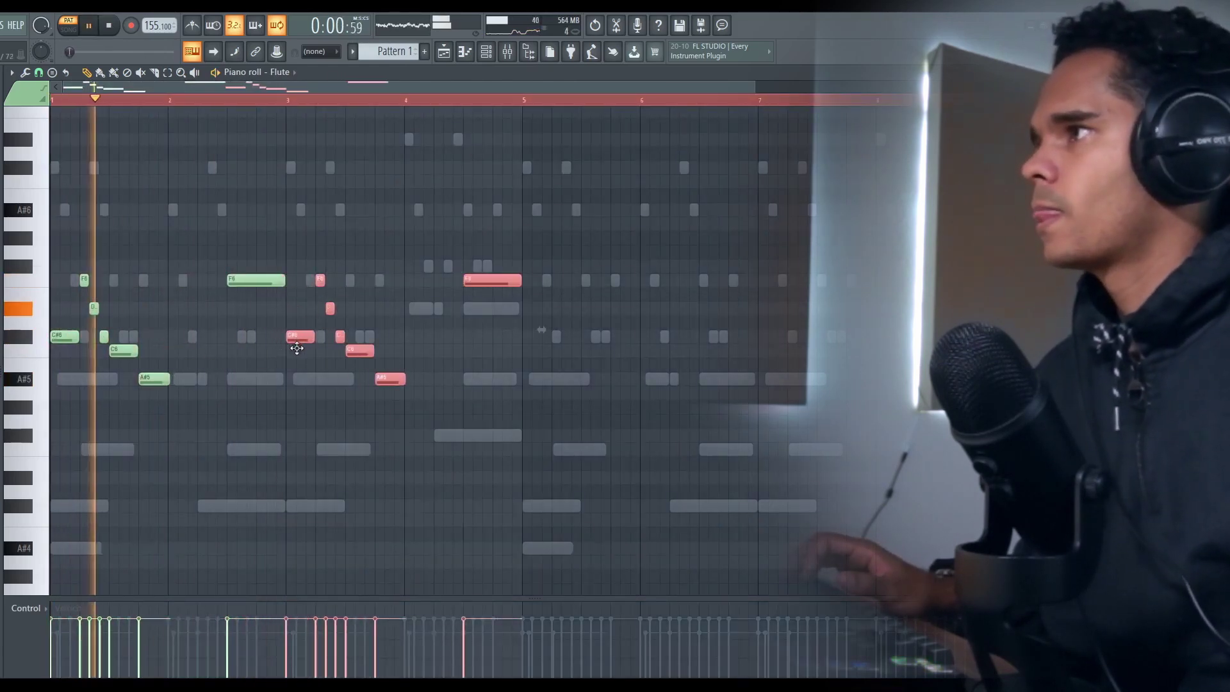
pyautogui.hotkey('ctrl', 'd')
pyautogui.moveTo(491, 278); pyautogui.dragTo(491, 308)
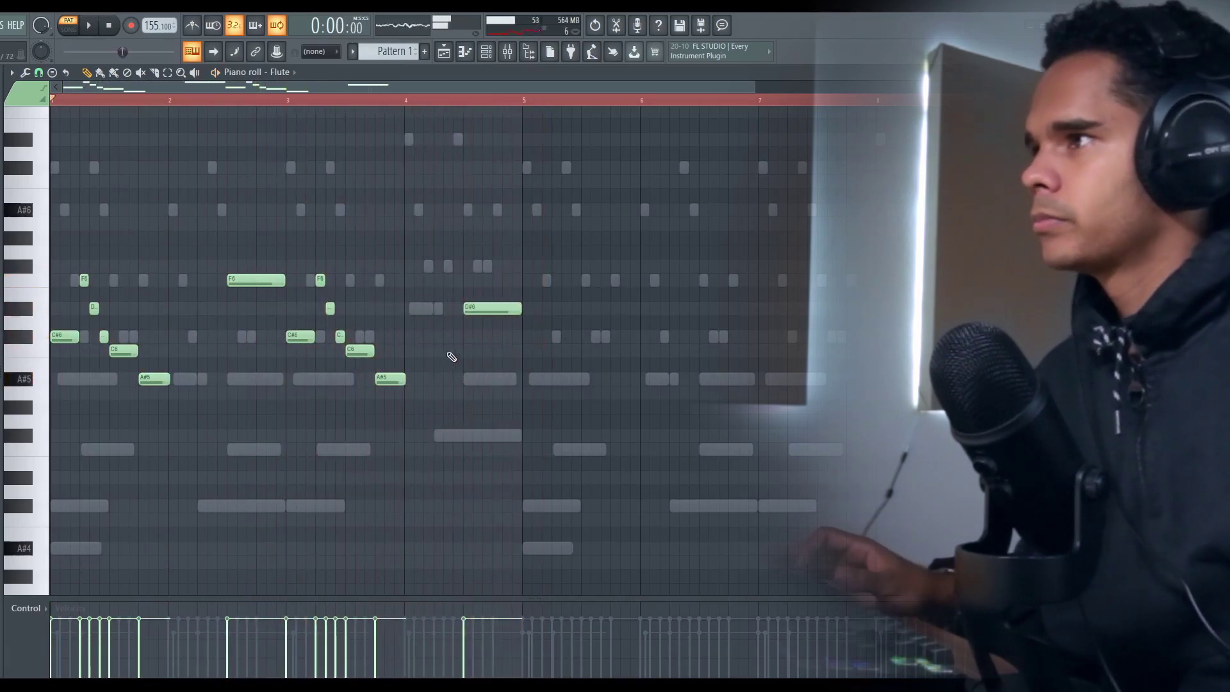
pyautogui.press('space')
pyautogui.hotkey('ctrl', 'a')
pyautogui.click(673, 350)
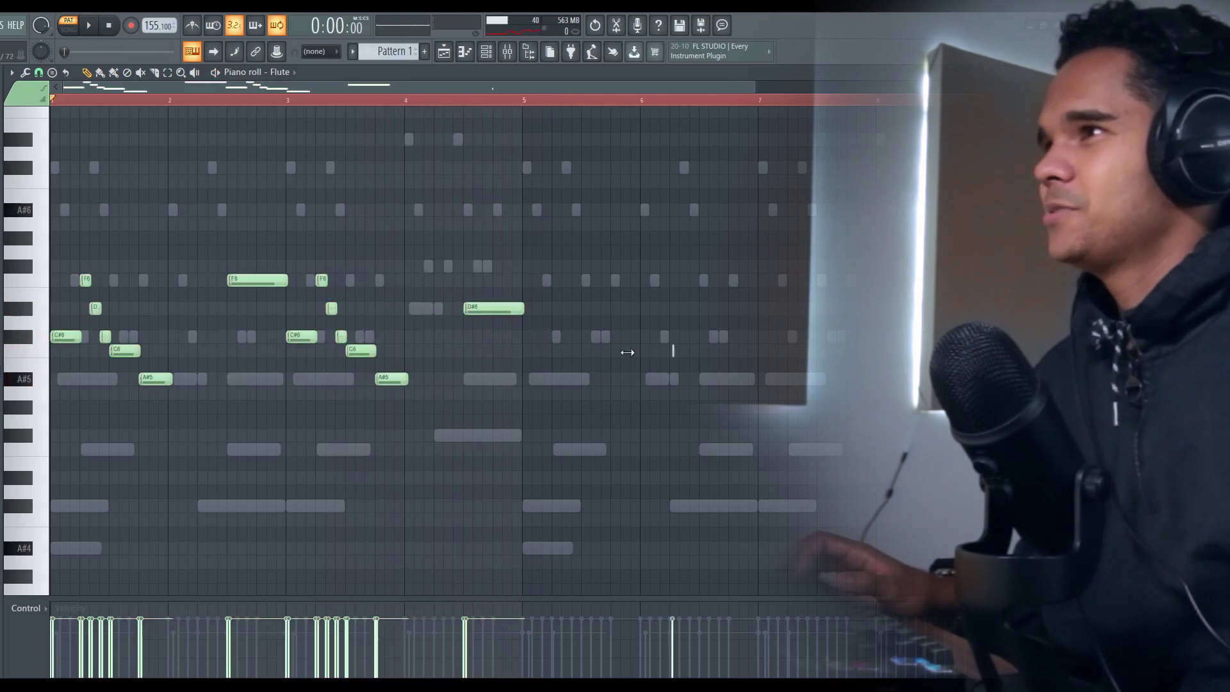
pyautogui.hotkey('ctrl', 'z')
pyautogui.hotkey('ctrl', 'z')
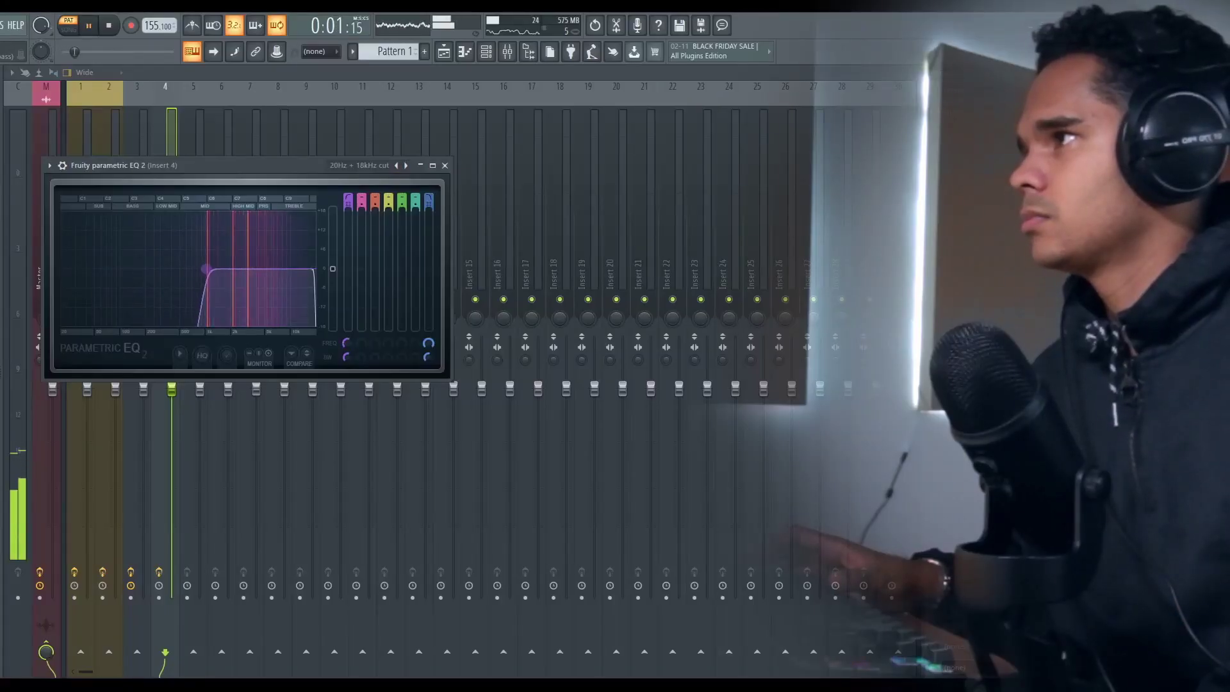
# Step: Shape mixer insert 4 with another Fruity Parametric EQ 2, dipping band 5 in the mids and moving band 7 lower in frequency, and add HalfTime
pyautogui.press('space')
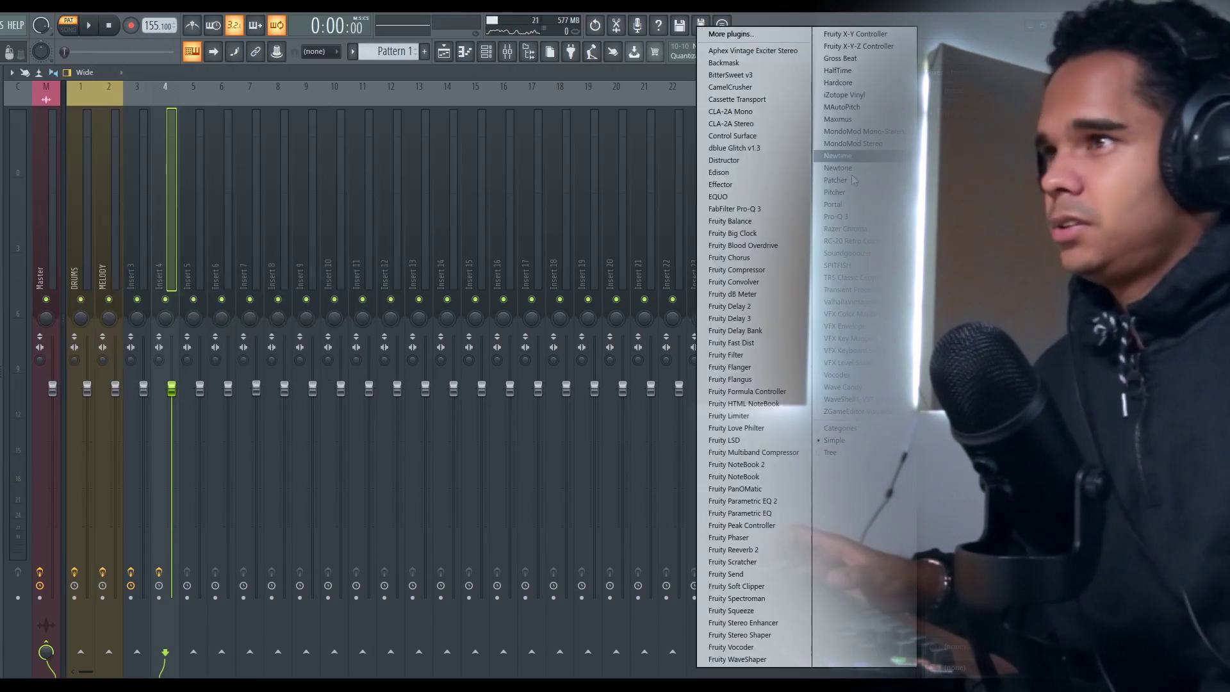
pyautogui.click(743, 501)
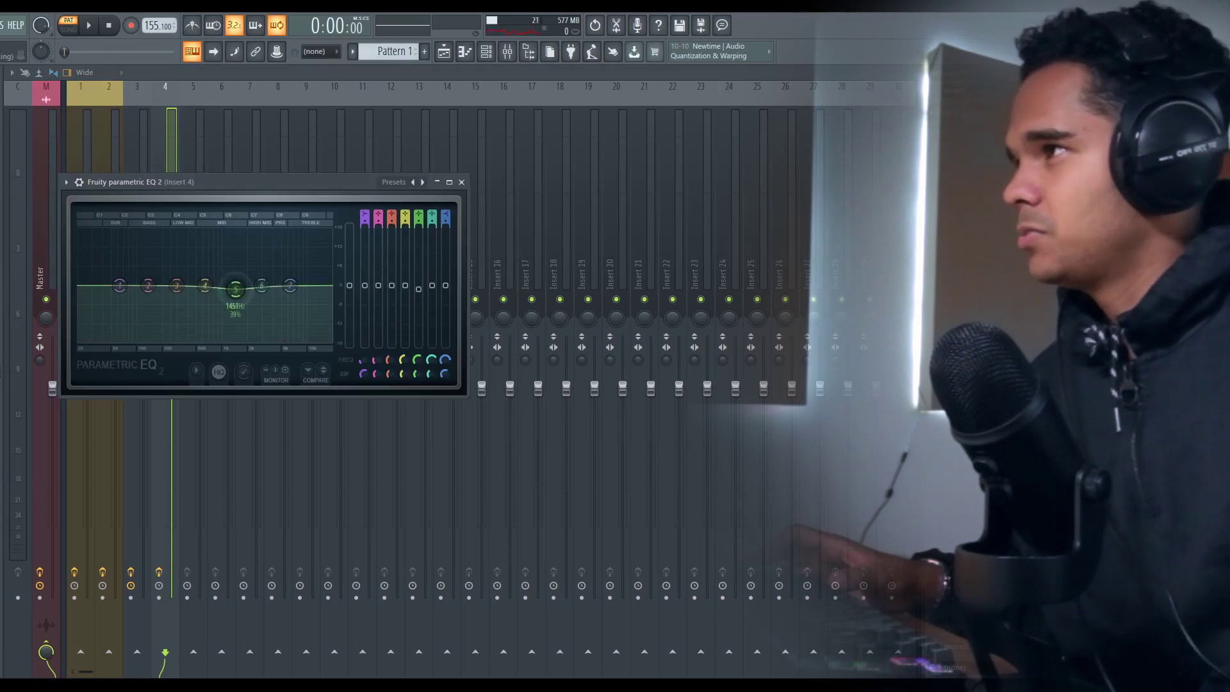
pyautogui.press('space')
pyautogui.moveTo(235, 290); pyautogui.dragTo(238, 296)
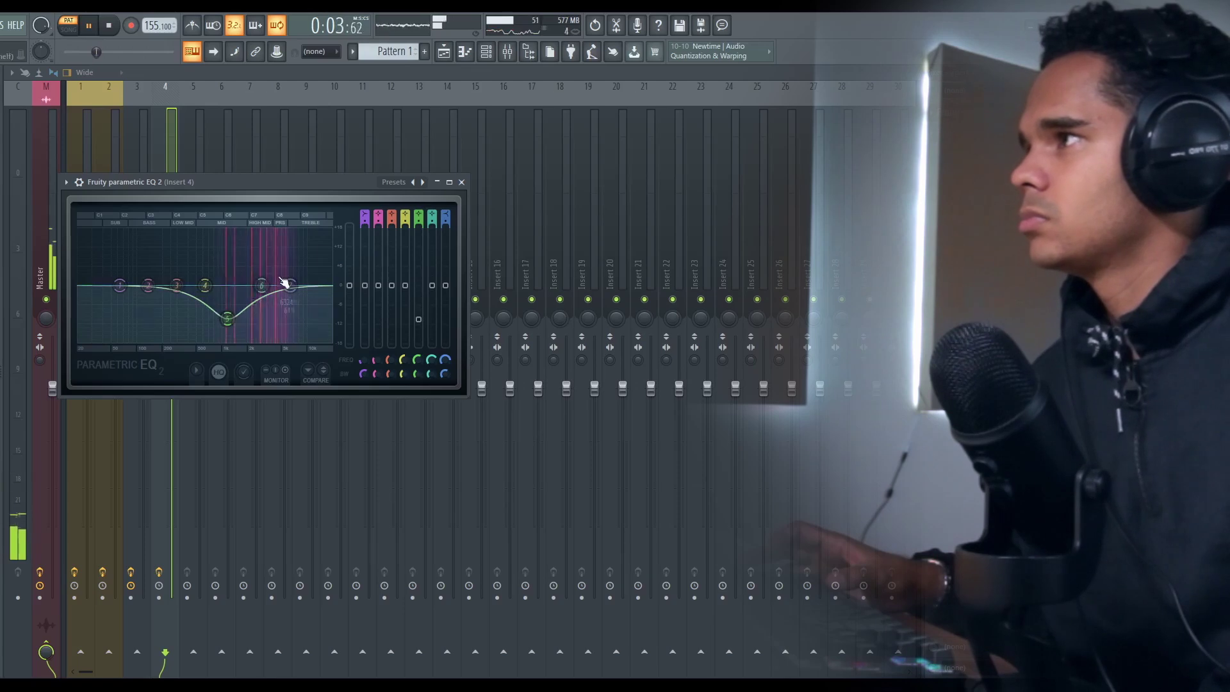
pyautogui.moveTo(290, 287); pyautogui.dragTo(254, 270)
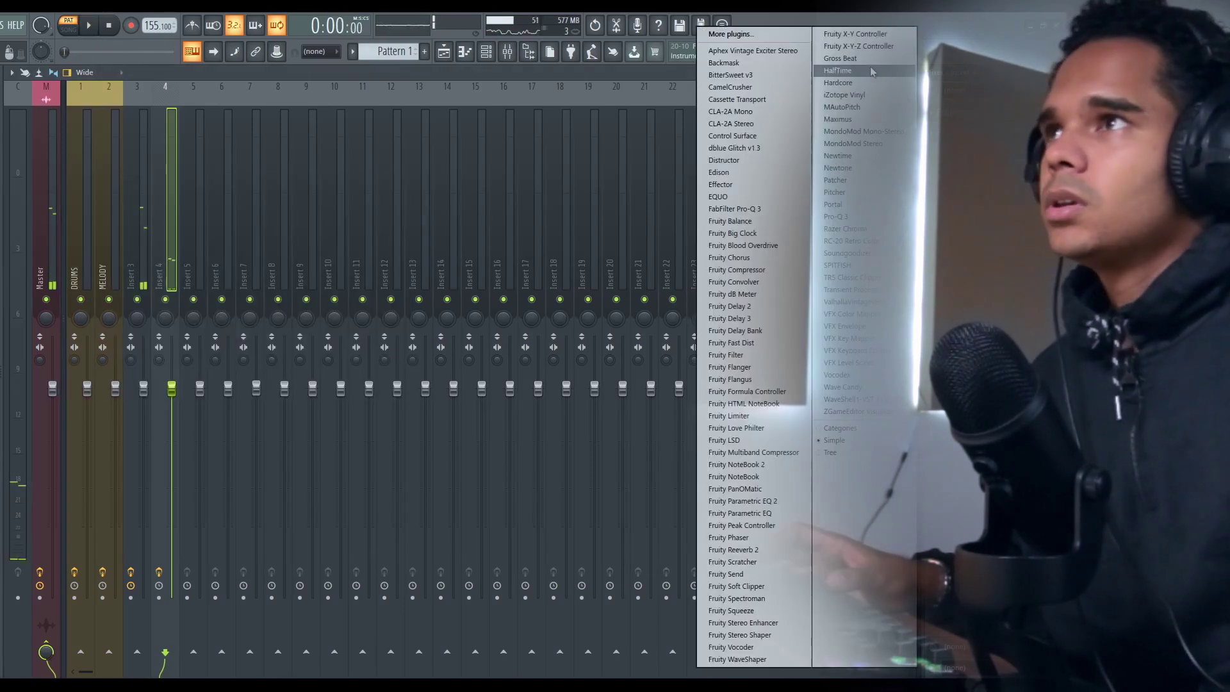
pyautogui.click(839, 71)
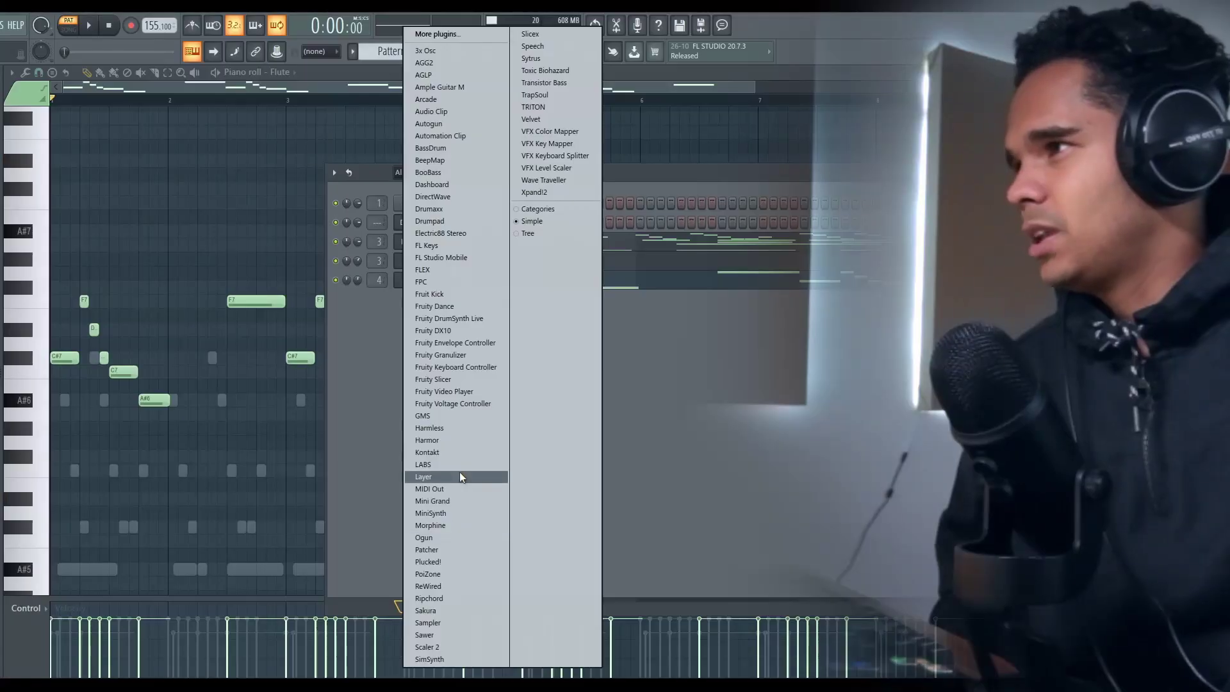
# Step: Add a LABS instrument and duplicate its four-bar melody from bar 5 onward
pyautogui.click(459, 471)
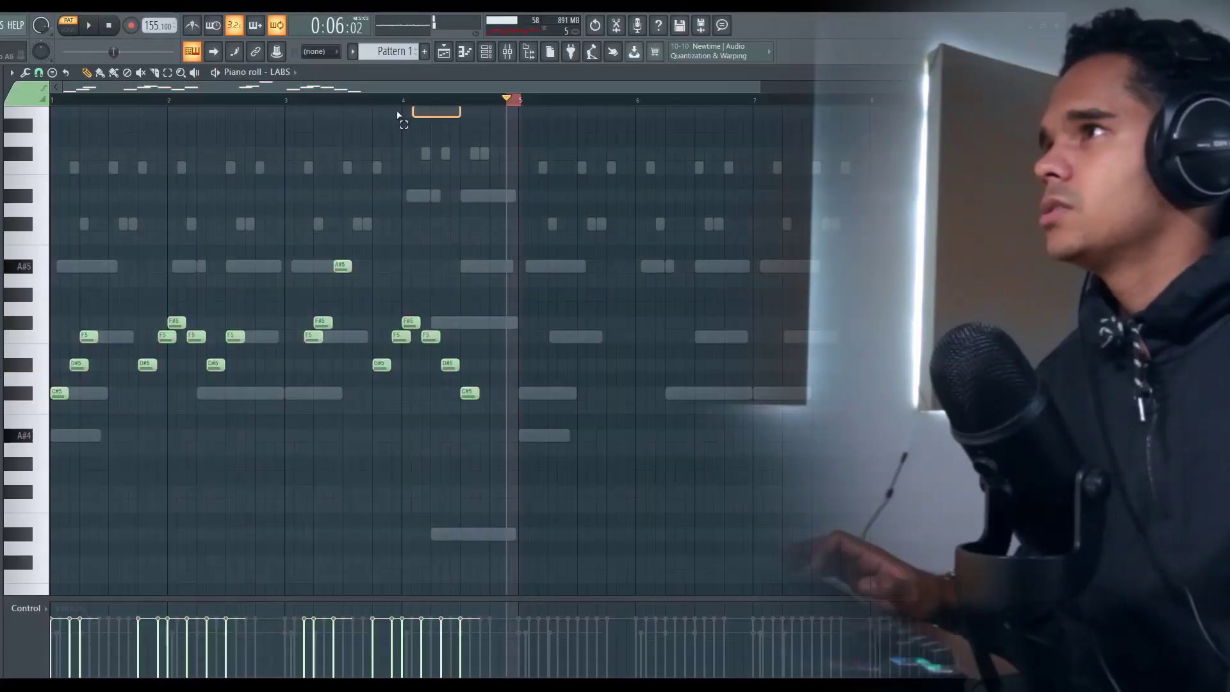
pyautogui.hotkey('ctrl', 'a')
pyautogui.hotkey('ctrl', 'b')
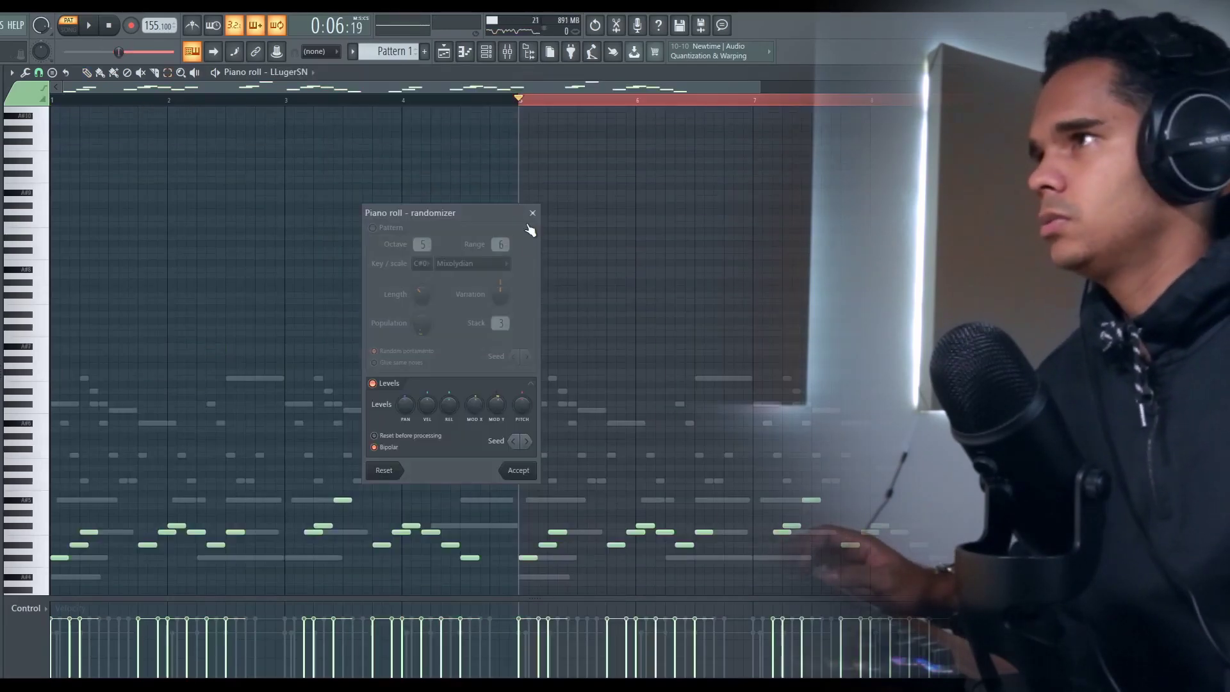
# Step: Randomize the velocities of all notes in the LABS part with the piano roll randomizer
pyautogui.hotkey('ctrl', 'a')
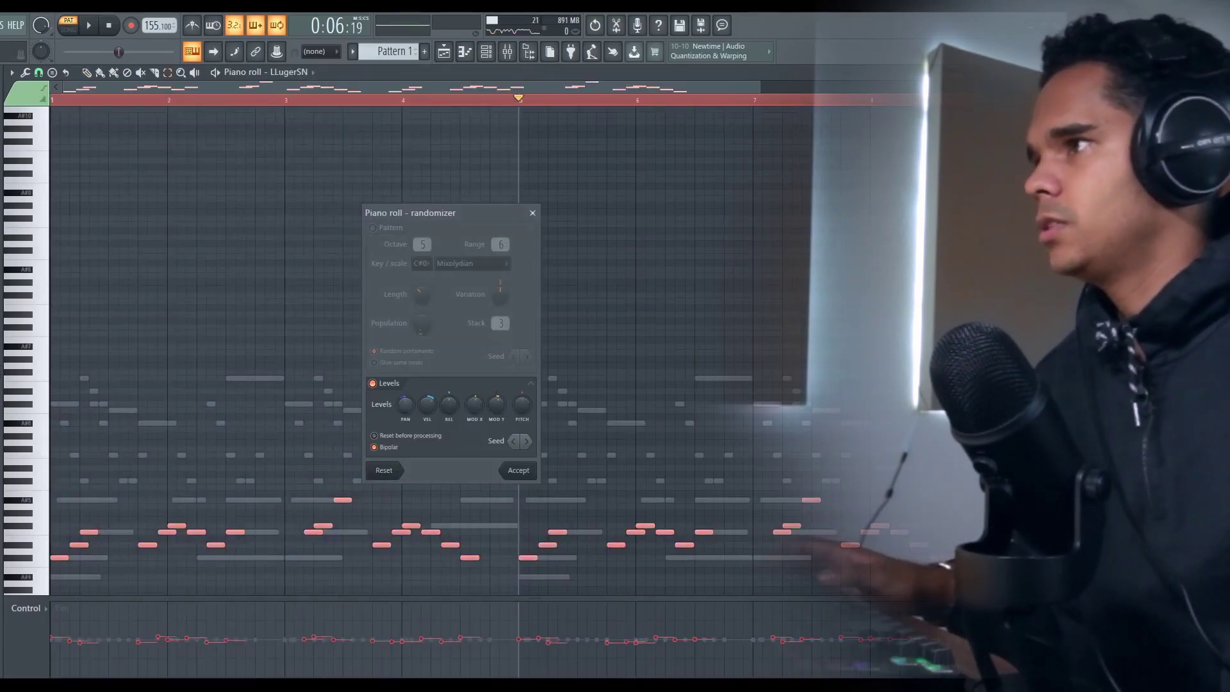
pyautogui.click(518, 470)
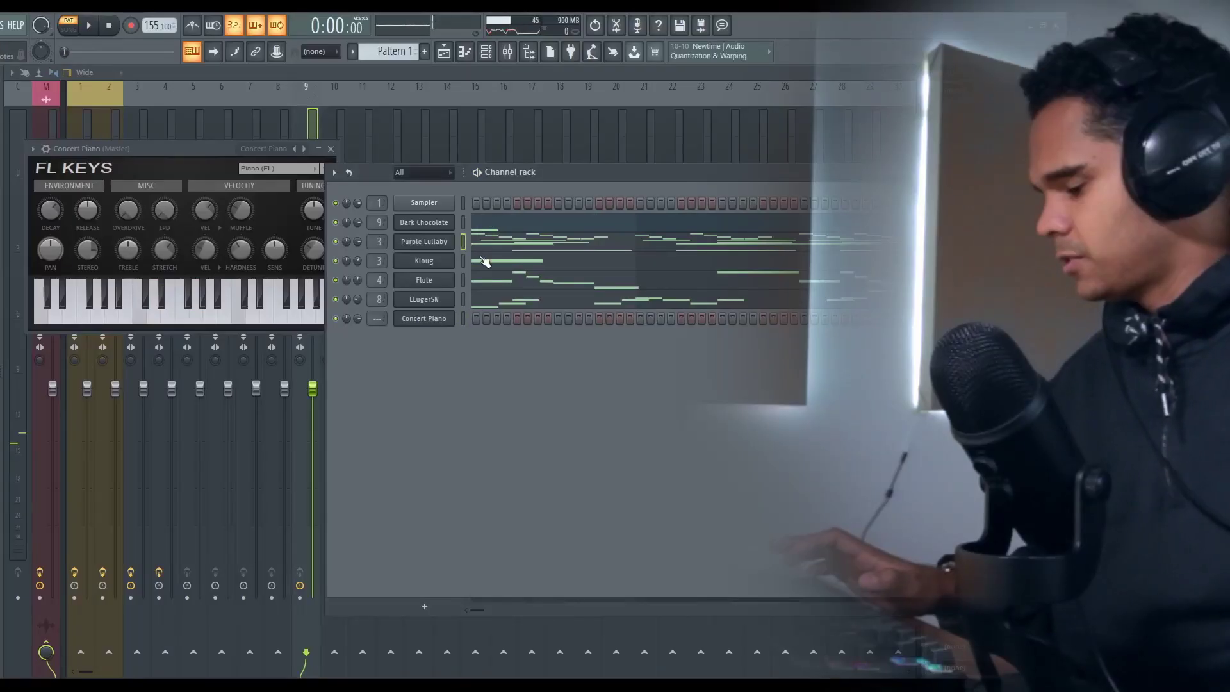
# Step: Paste the Purple Lullaby notes into the Concert Piano channel and add an effect to mixer insert 6
pyautogui.click(463, 317)
pyautogui.hotkey('ctrl', 'v')
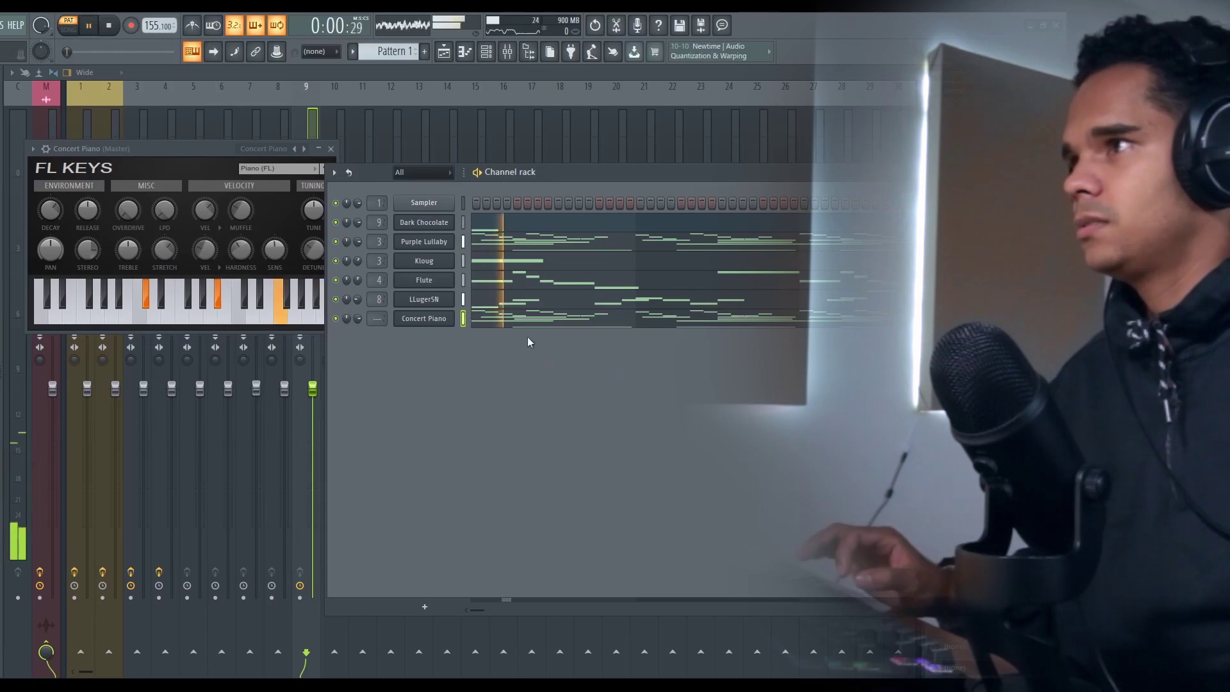
pyautogui.click(540, 321)
pyautogui.click(486, 51)
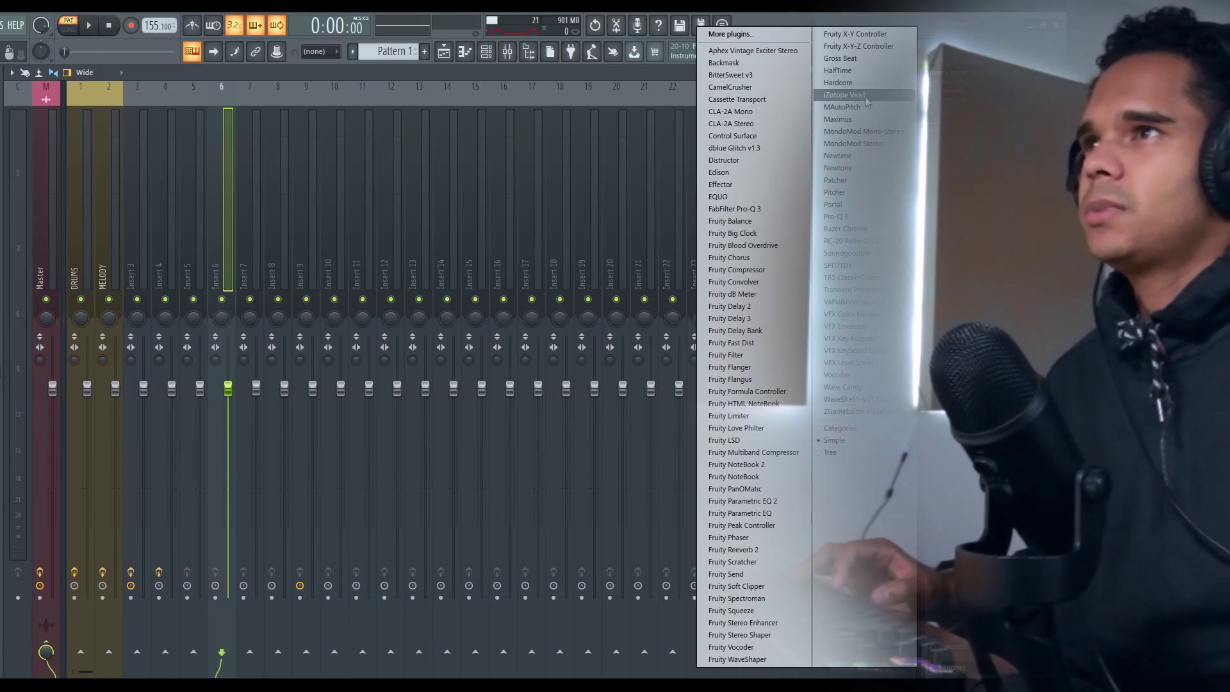
pyautogui.click(723, 63)
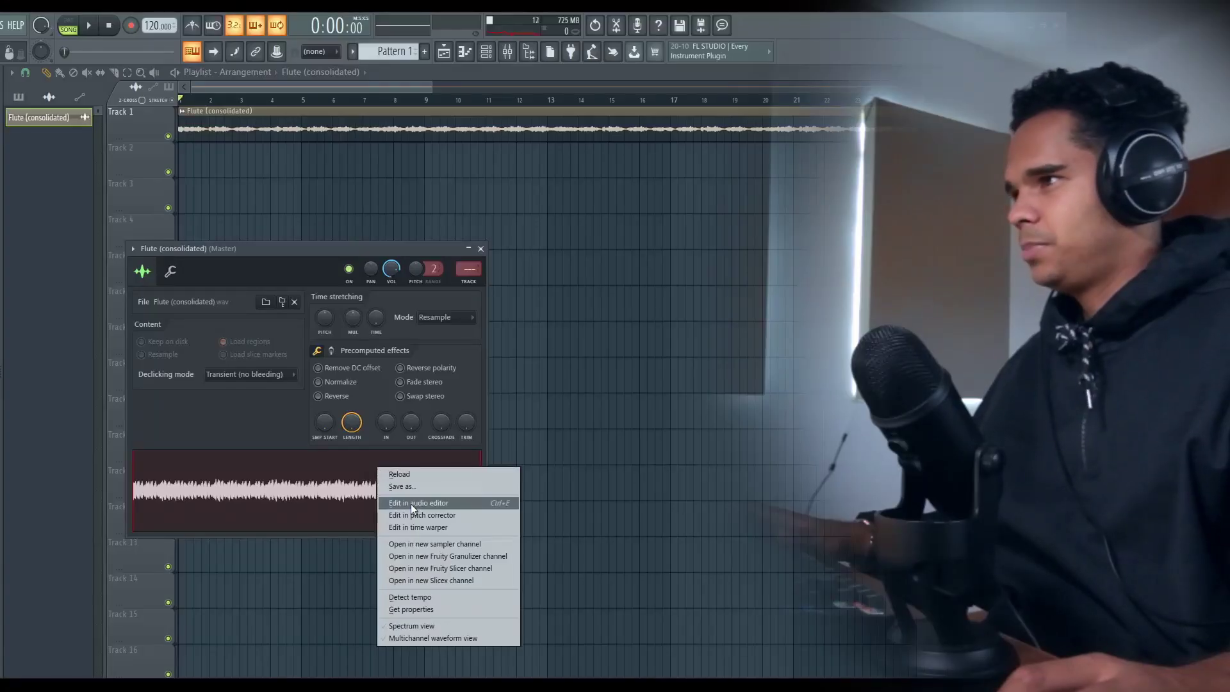
# Step: Open the Flute (consolidated) sample in the audio editor
pyautogui.click(411, 503)
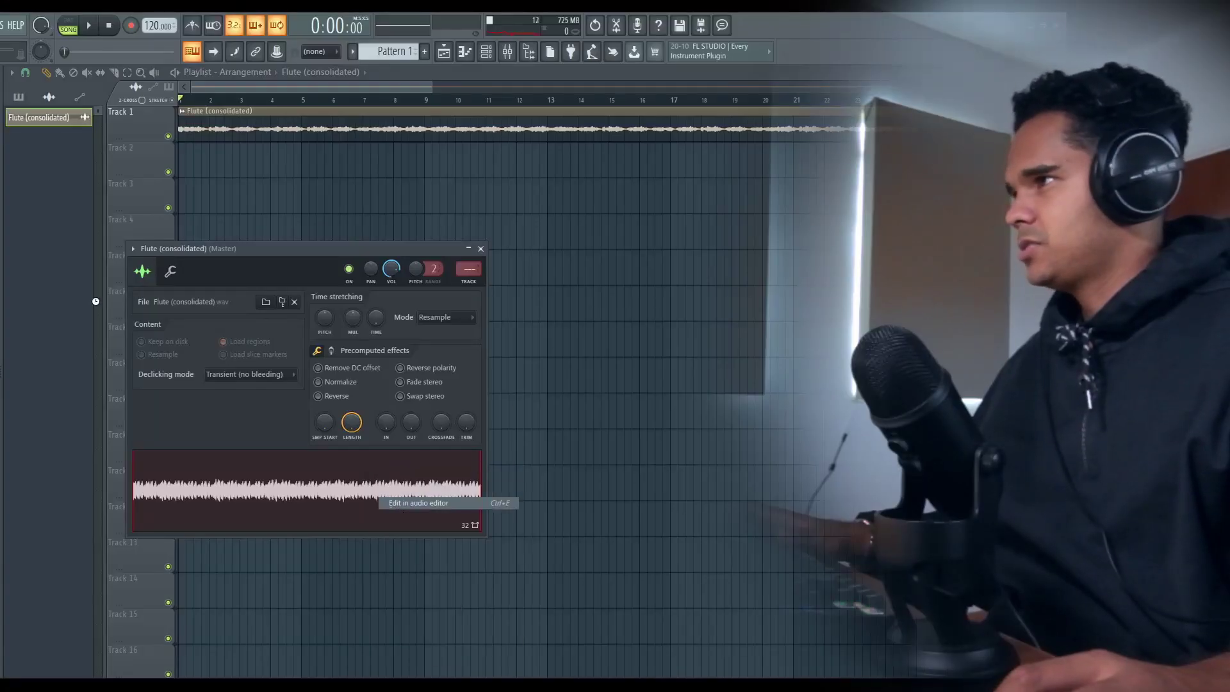
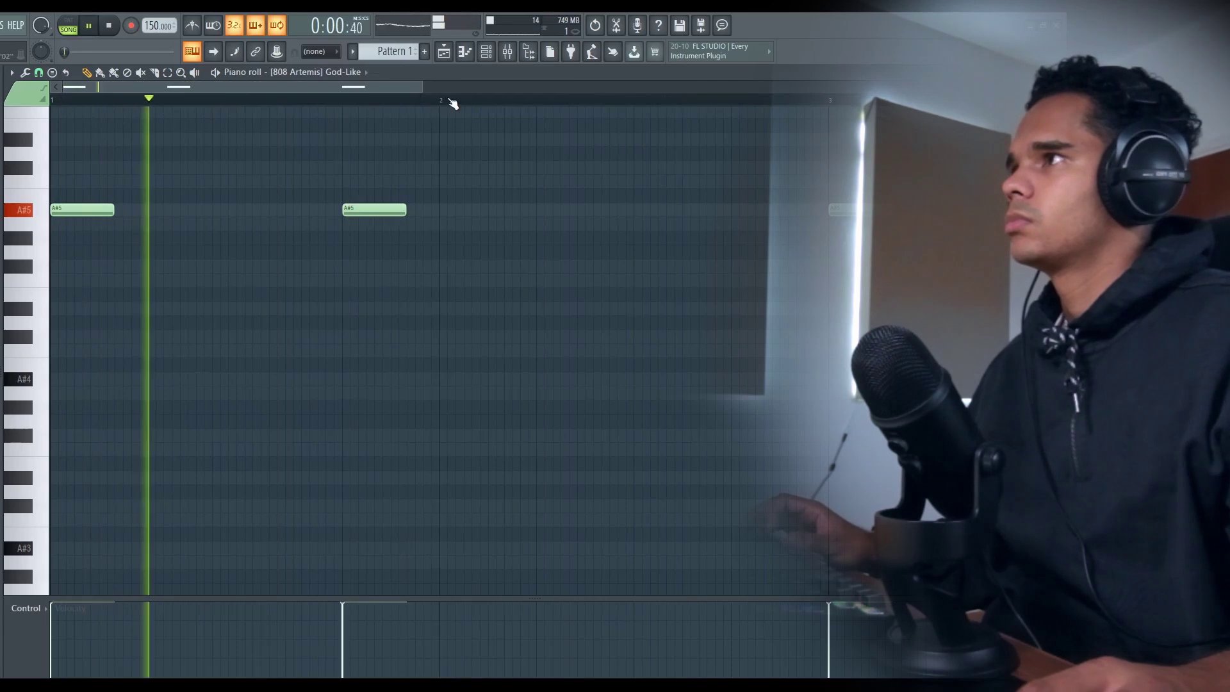
# Step: Place an A#5 note at the last quarter of bar 3 in the [808 Artemis] God-Like piano roll and check it in playback
pyautogui.scroll(-3, 453, 103)
pyautogui.click(695, 210)
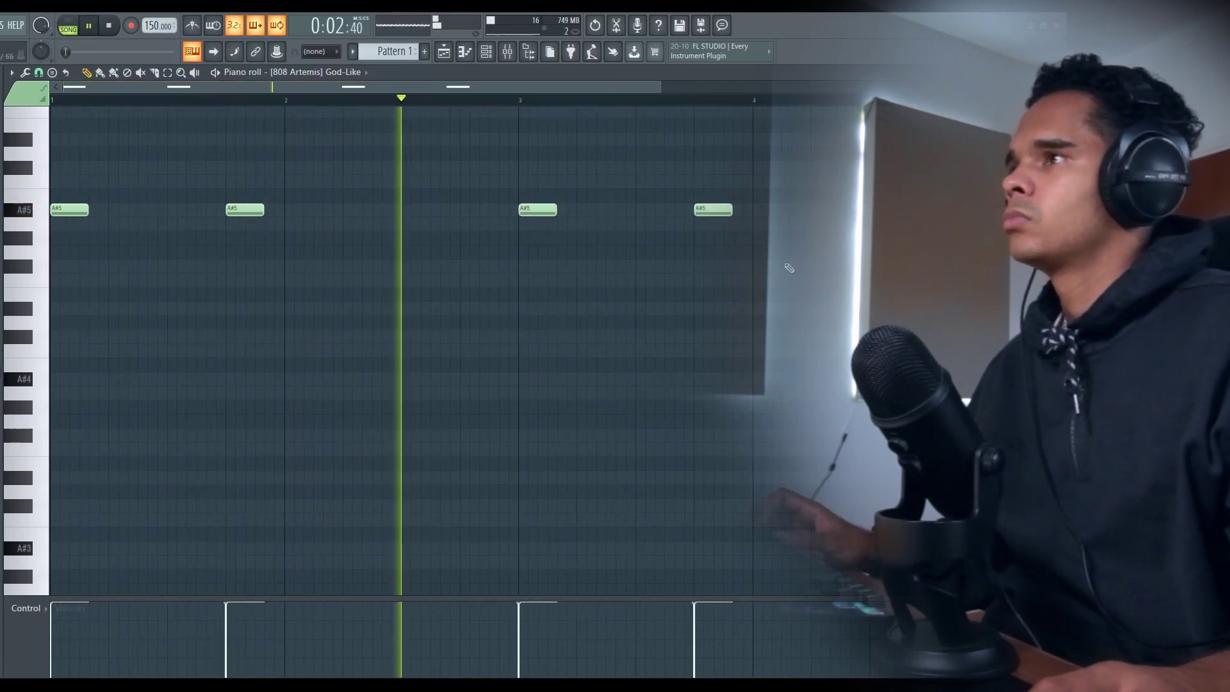
pyautogui.scroll(-1, 760, 94)
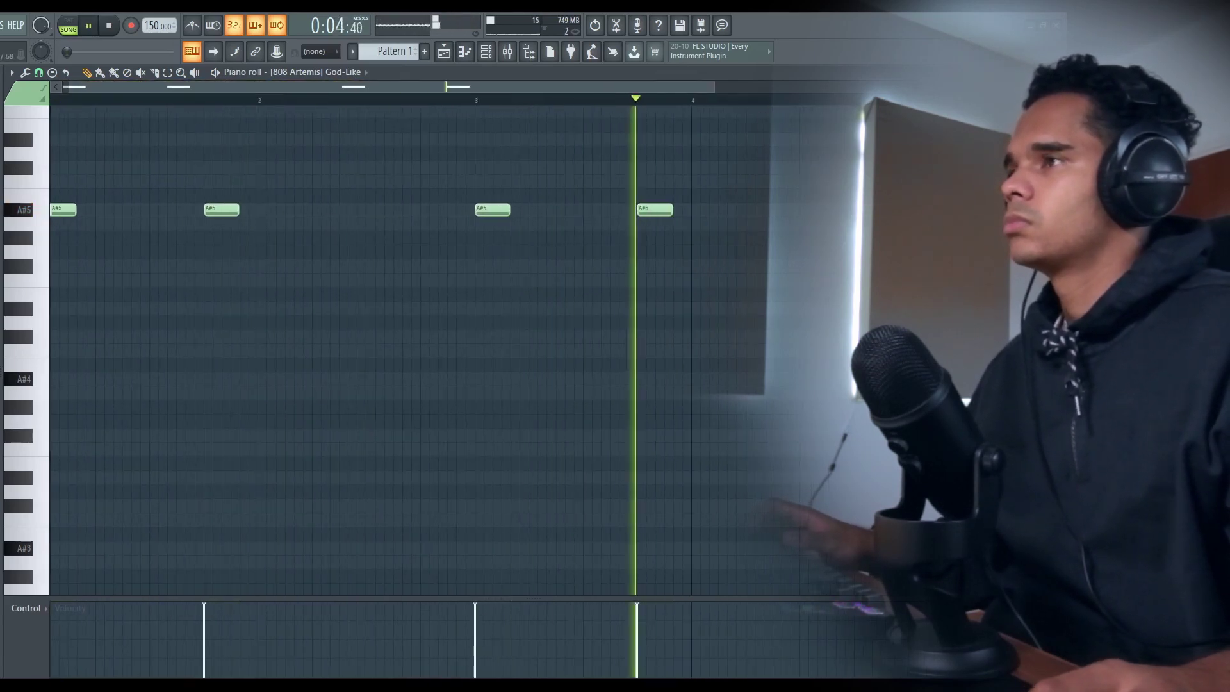
pyautogui.press('space')
# Step: Ramp the velocities of the three F#6 notes in bar 4 of the 808 part upward from low to high
pyautogui.scroll(1, 759, 151)
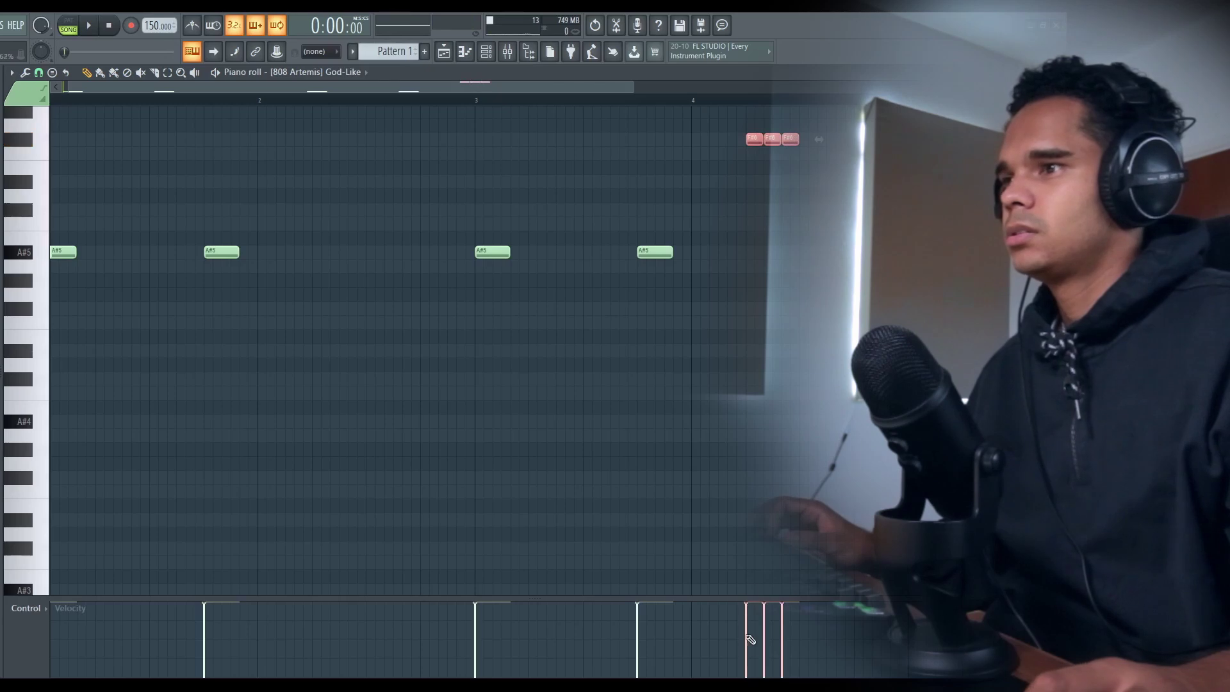
pyautogui.moveTo(747, 630); pyautogui.dragTo(766, 621)
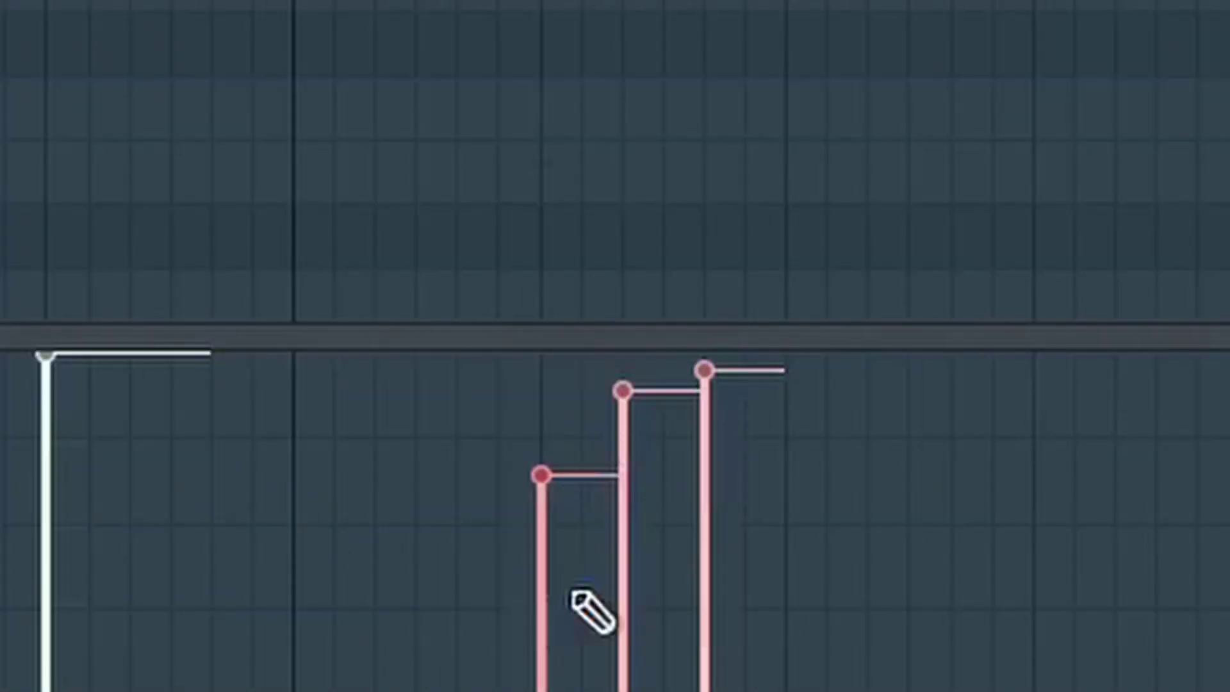
pyautogui.moveTo(573, 595); pyautogui.dragTo(698, 392)
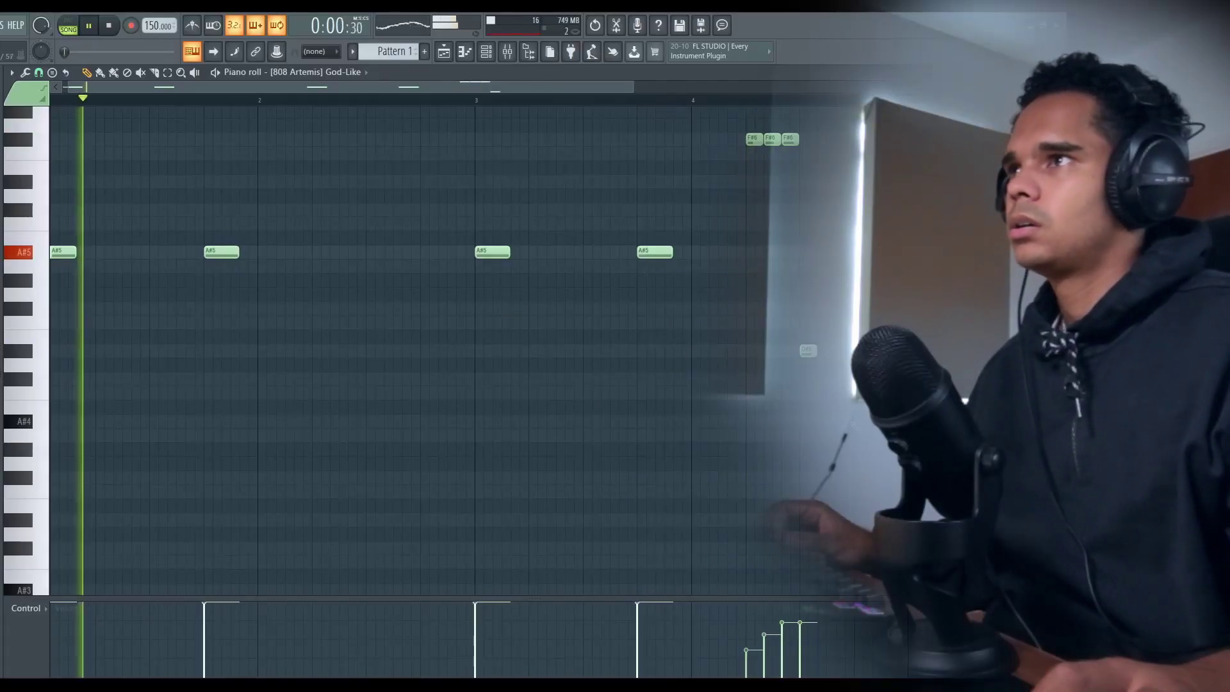
# Step: Place 808 notes on D#5 in the second half of bar 4 and on A#4 in the second half of bar 6
pyautogui.scroll(-3, 780, 356)
pyautogui.click(780, 352)
pyautogui.moveTo(780, 356); pyautogui.dragTo(793, 423)
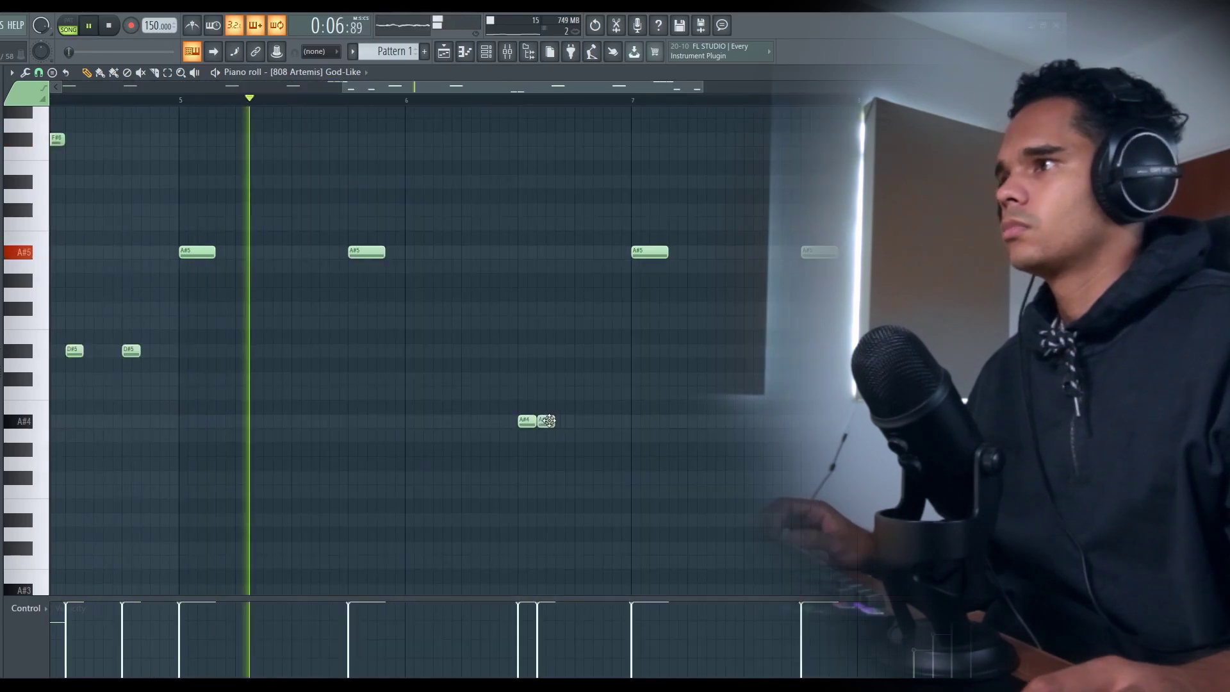
# Step: Add a third consecutive A#4 note in bar 6 and taper the velocities of that 808 run downward
pyautogui.click(565, 420)
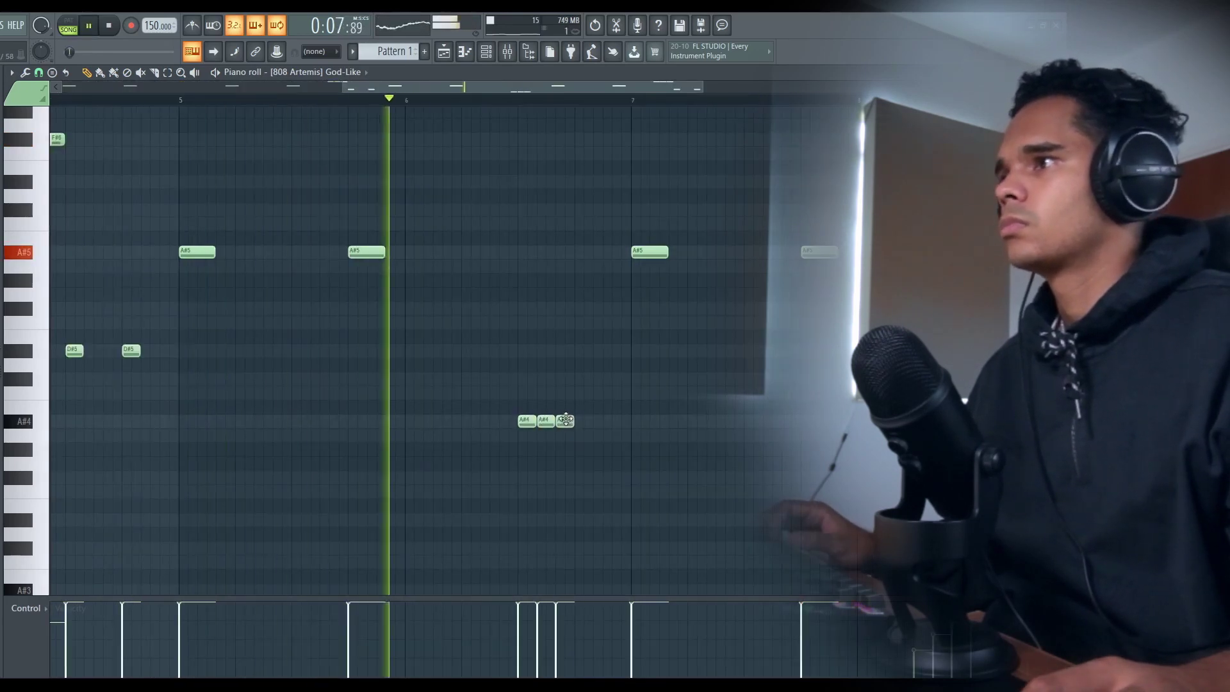
pyautogui.moveTo(534, 596); pyautogui.dragTo(577, 611)
pyautogui.press('space')
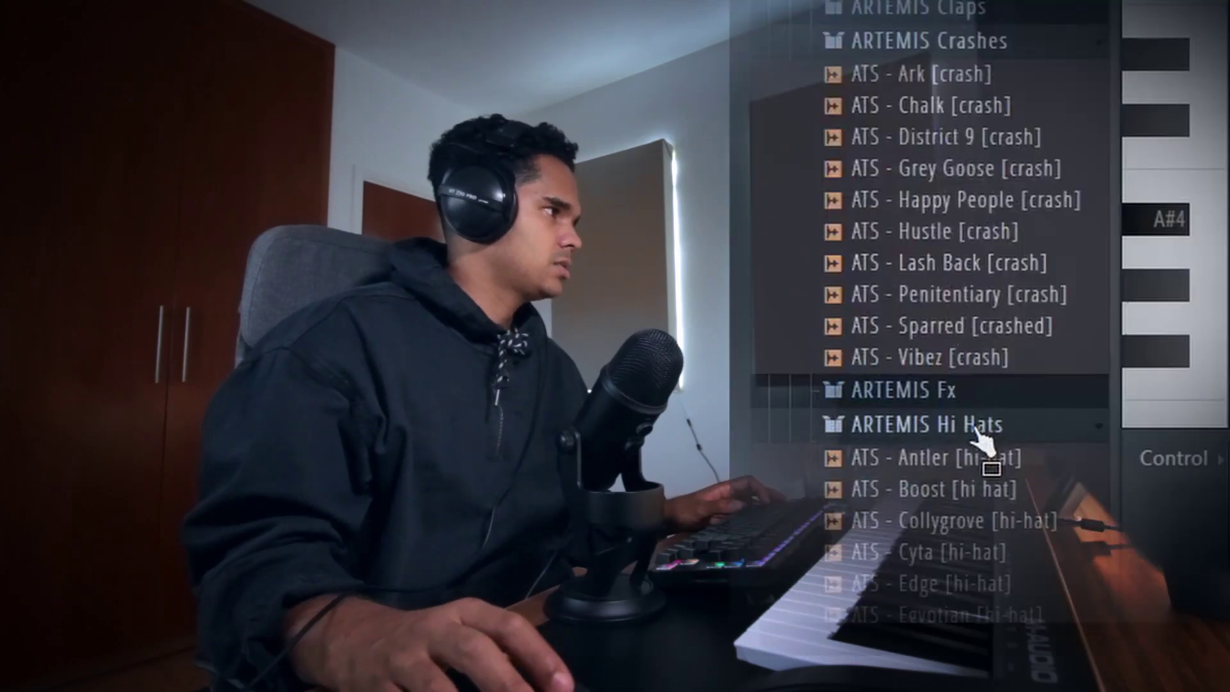
# Step: Load the ATS - Flex [hi-hat] sample from the ARTEMIS Hi Hats folder and fill its channel every 2 steps
pyautogui.scroll(-4, 980, 439)
pyautogui.rightClick(971, 286)
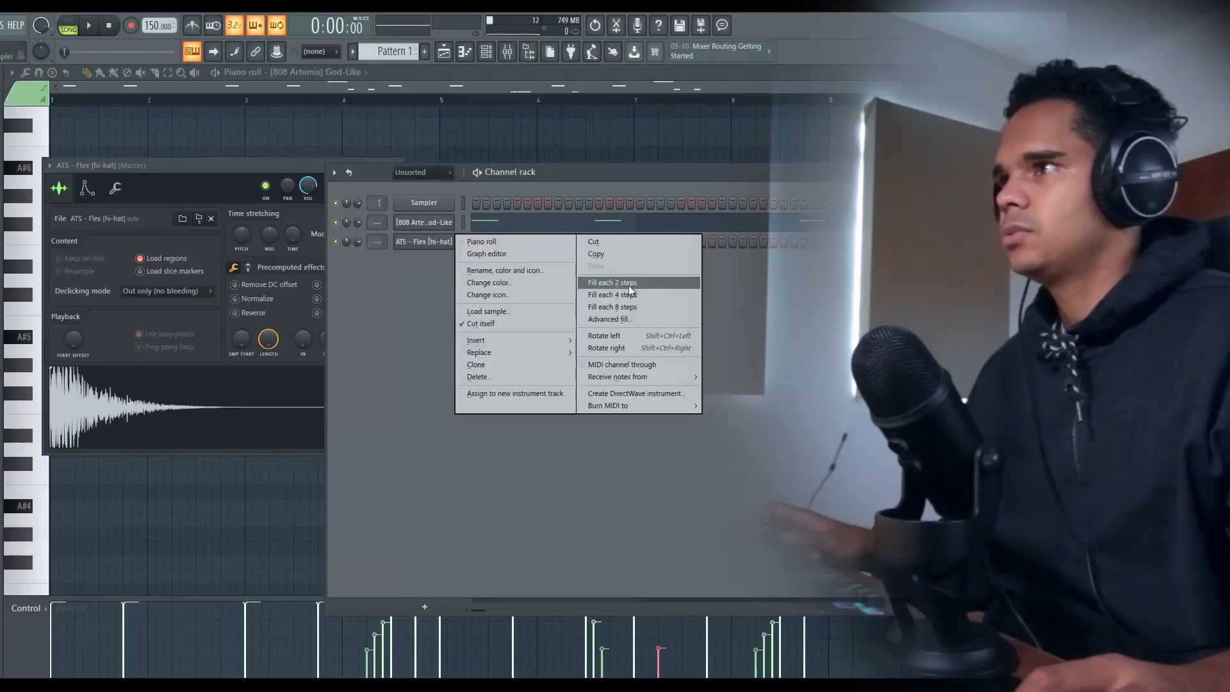
pyautogui.click(632, 285)
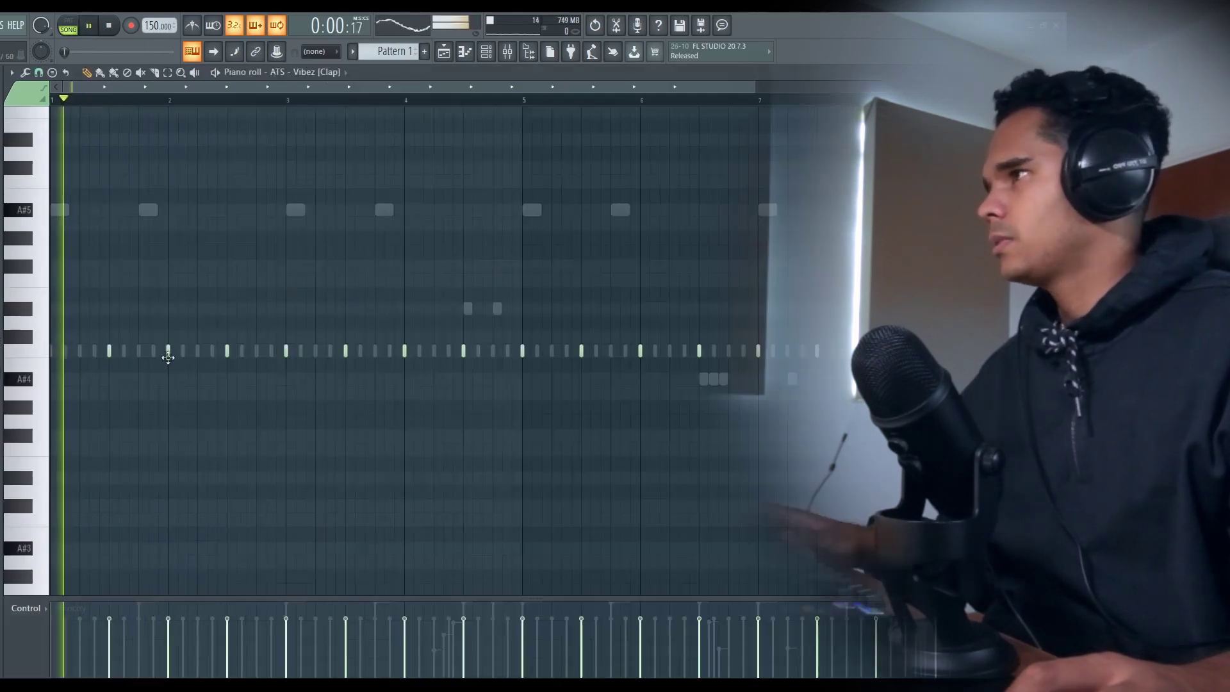
# Step: Thin the ATS - Vibez [Clap] part to mid-bar hits by deleting its notes at the starts of bars 2 to 6
pyautogui.click(286, 351)
pyautogui.click(405, 351)
pyautogui.click(522, 351)
pyautogui.click(640, 351)
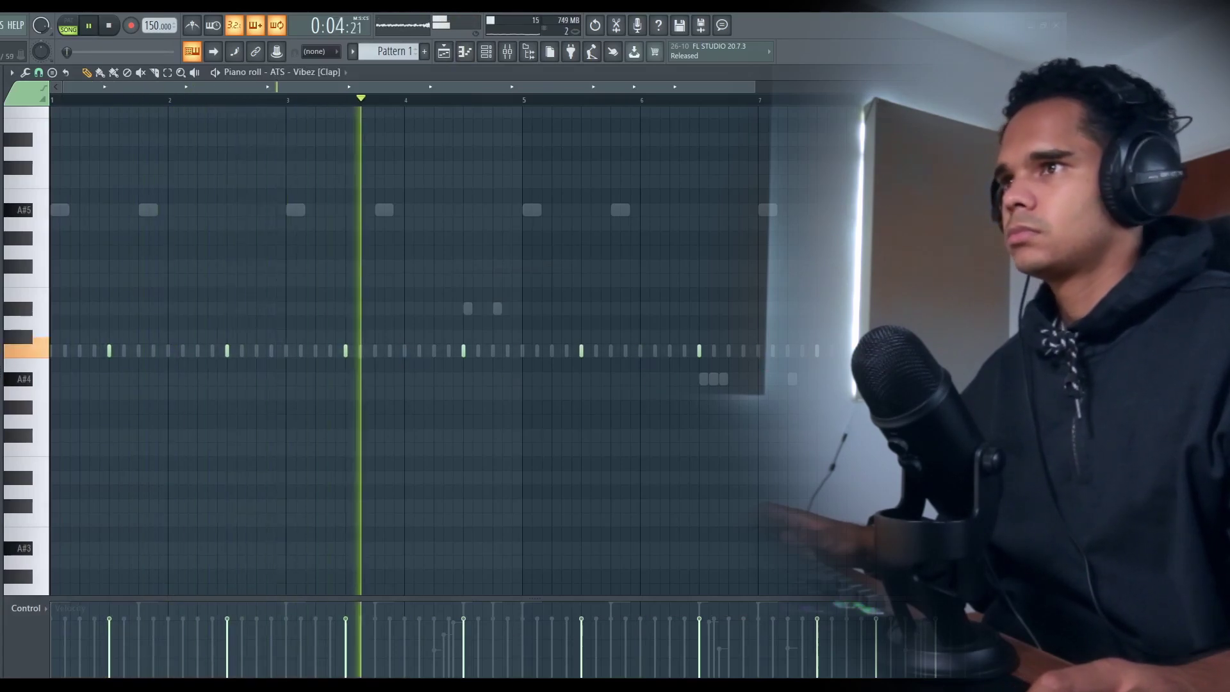
pyautogui.hotkey('ctrl', 'a')
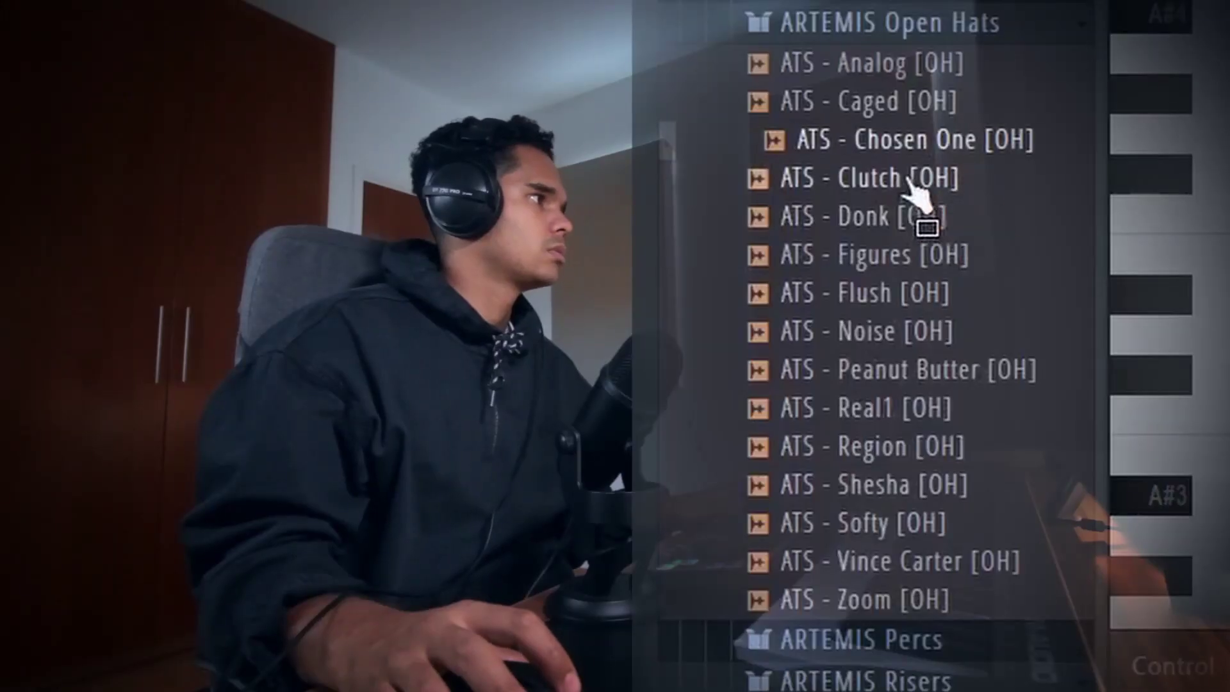
# Step: Audition the ARTEMIS Open Hats samples and add a C5 note in bar 2 of the ATS - Region [OH] part
pyautogui.click(929, 215)
pyautogui.click(947, 445)
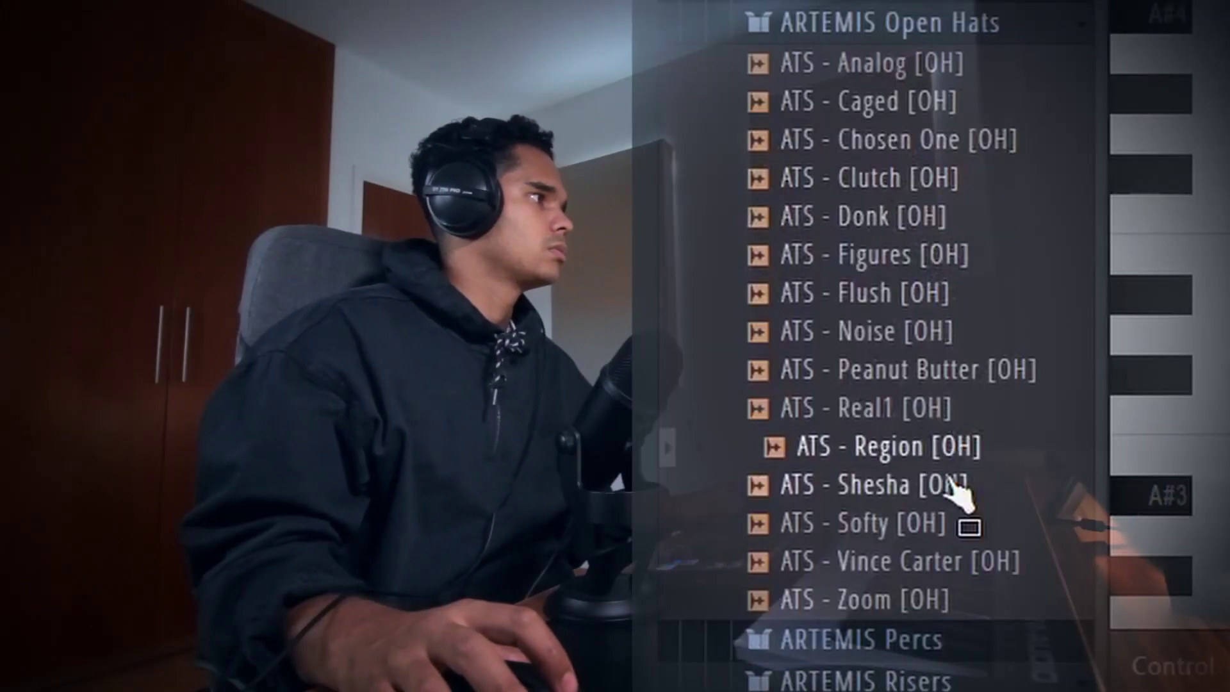
pyautogui.click(940, 420)
pyautogui.click(947, 526)
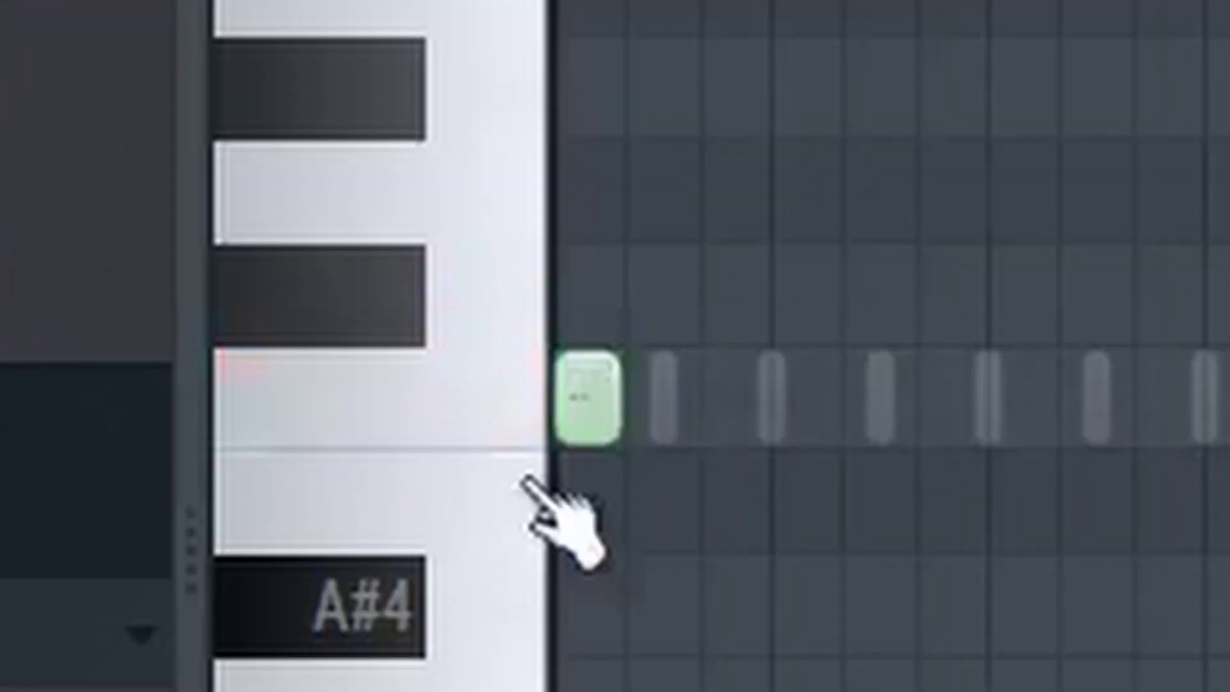
pyautogui.press('space')
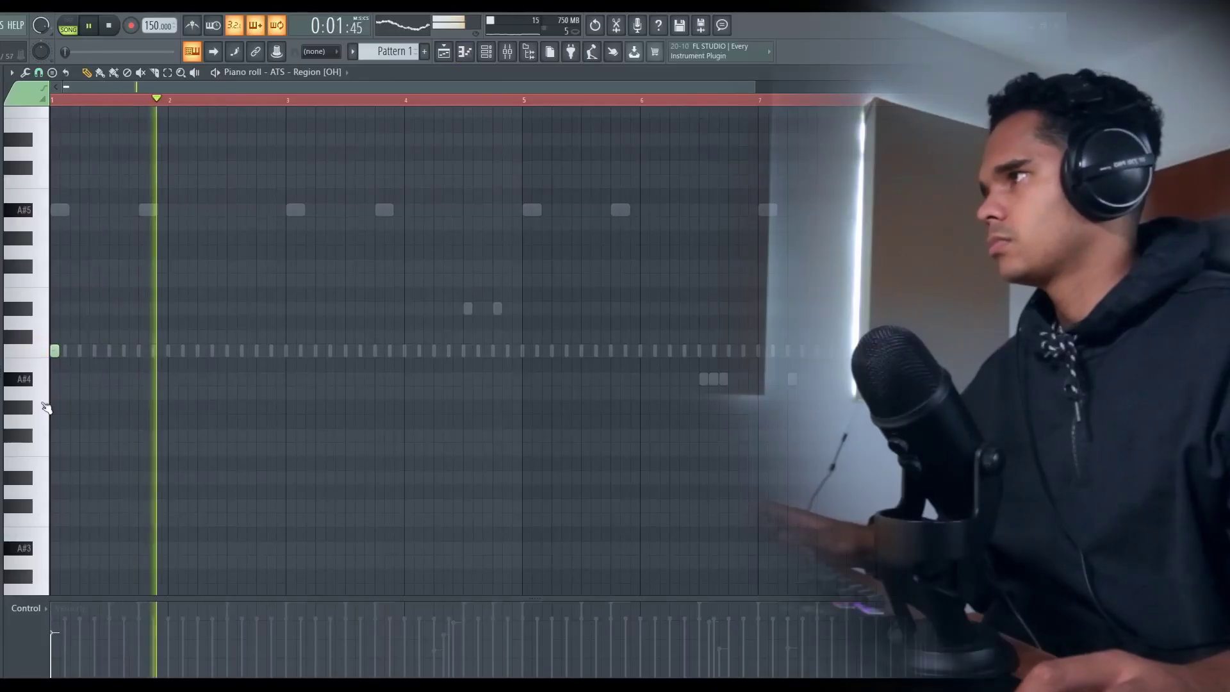
pyautogui.press('space')
pyautogui.click(194, 351)
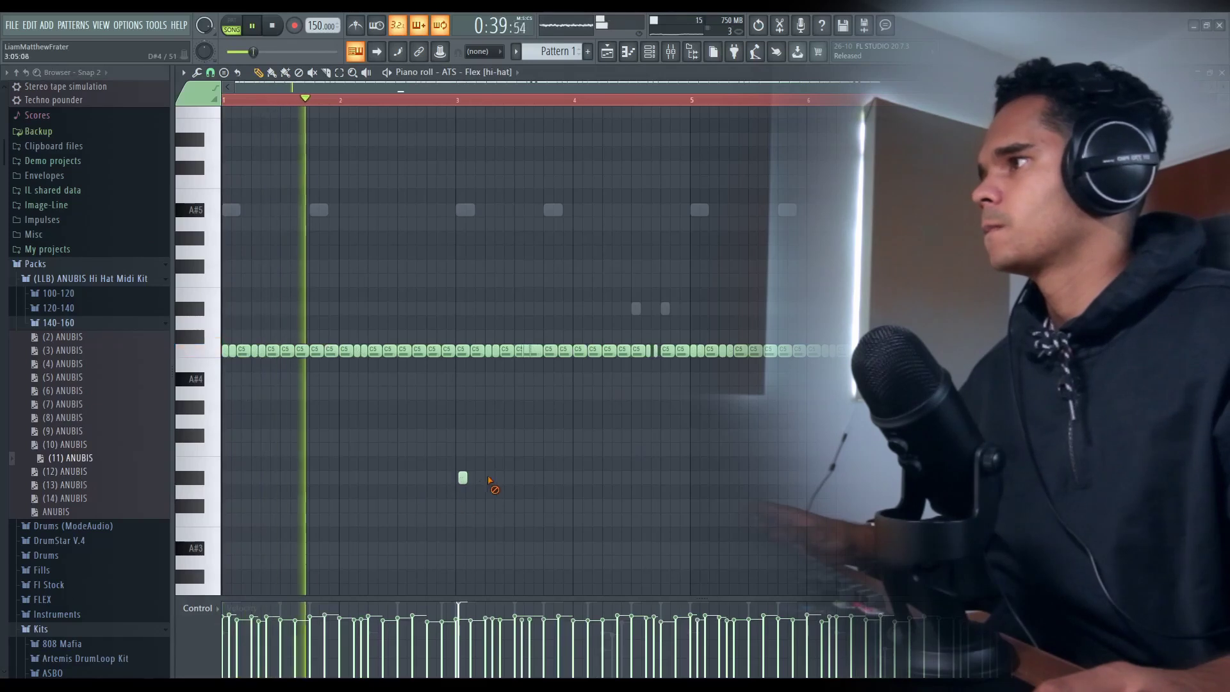
# Step: Delete the stray low note in bar 3 and try ANUBIS MIDI patterns, including (12) ANUBIS, on ATS - Flex [hi-hat]
pyautogui.rightClick(462, 477)
pyautogui.moveTo(90, 477); pyautogui.dragTo(410, 457)
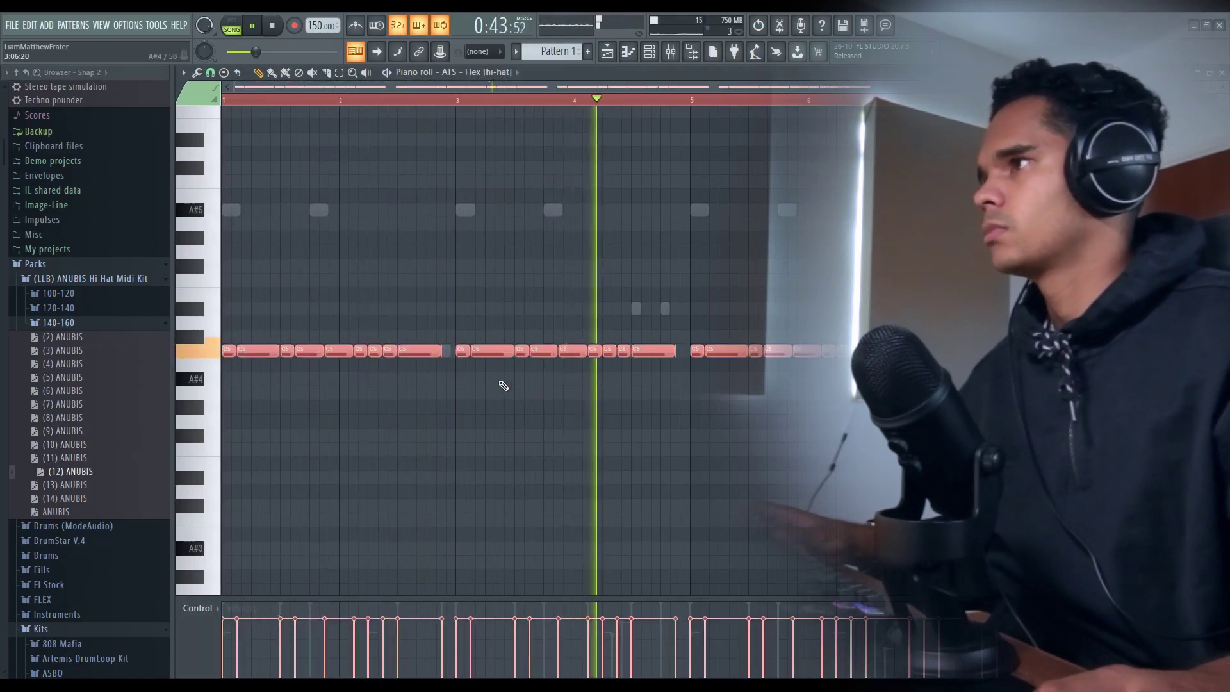
pyautogui.moveTo(70, 485); pyautogui.dragTo(297, 477)
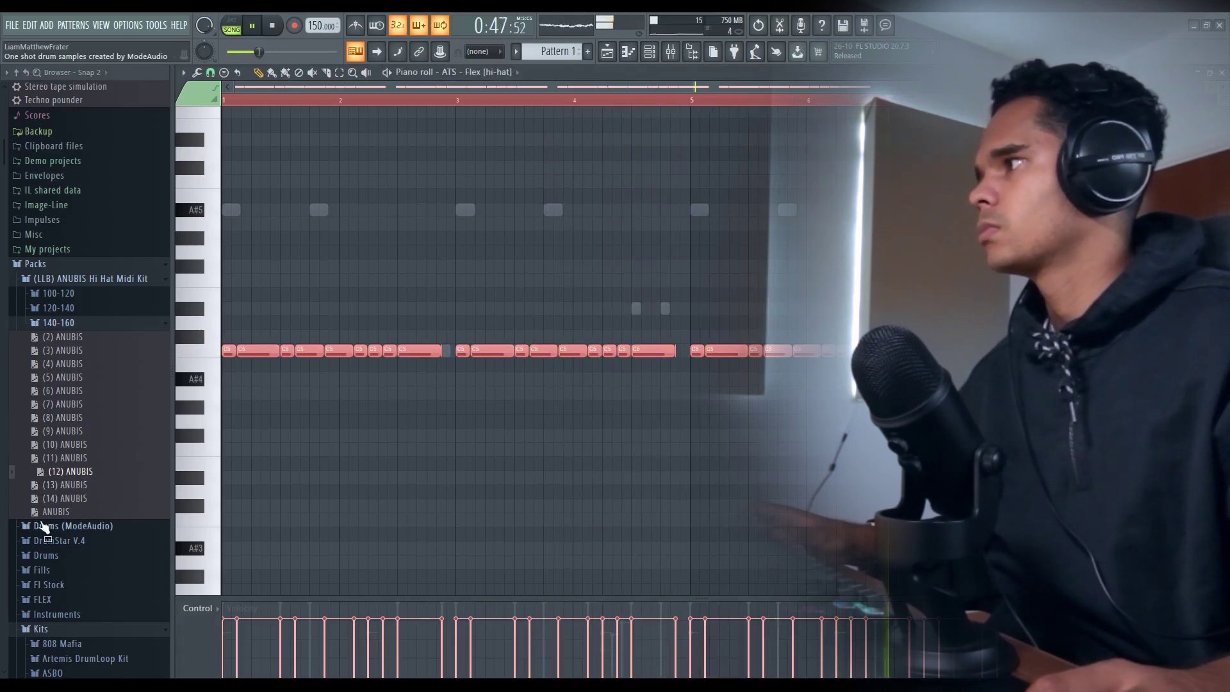
pyautogui.moveTo(334, 485); pyautogui.dragTo(554, 506)
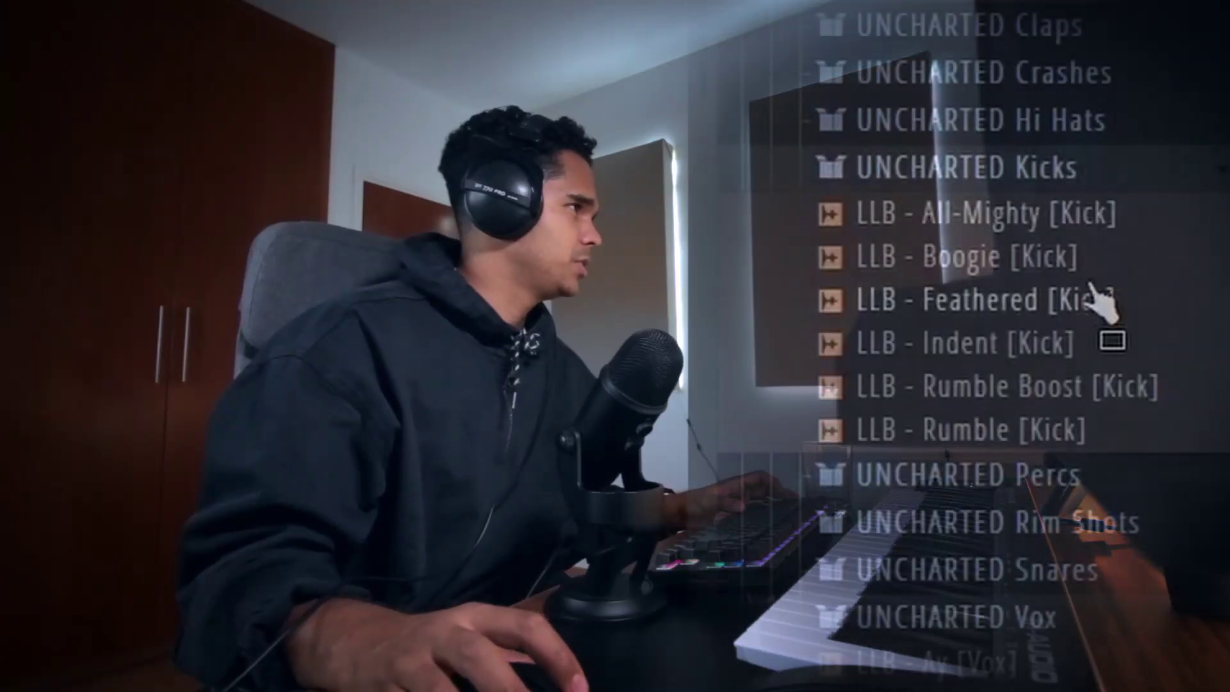
# Step: Audition the UNCHARTED Kicks samples and add a C5 note in bar 4 of the LLB - Rumble [Kick] part
pyautogui.press('Down')
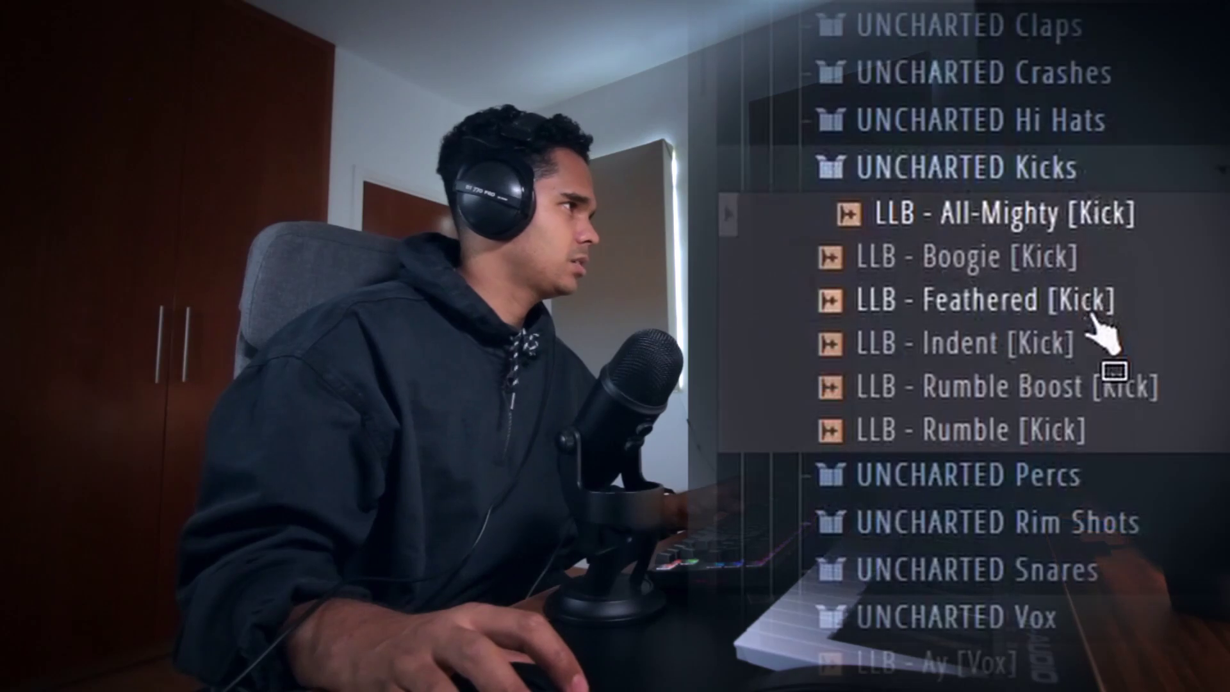
pyautogui.press('Down')
pyautogui.press('Down')
pyautogui.press('Down')
pyautogui.press('Down')
pyautogui.press('Down')
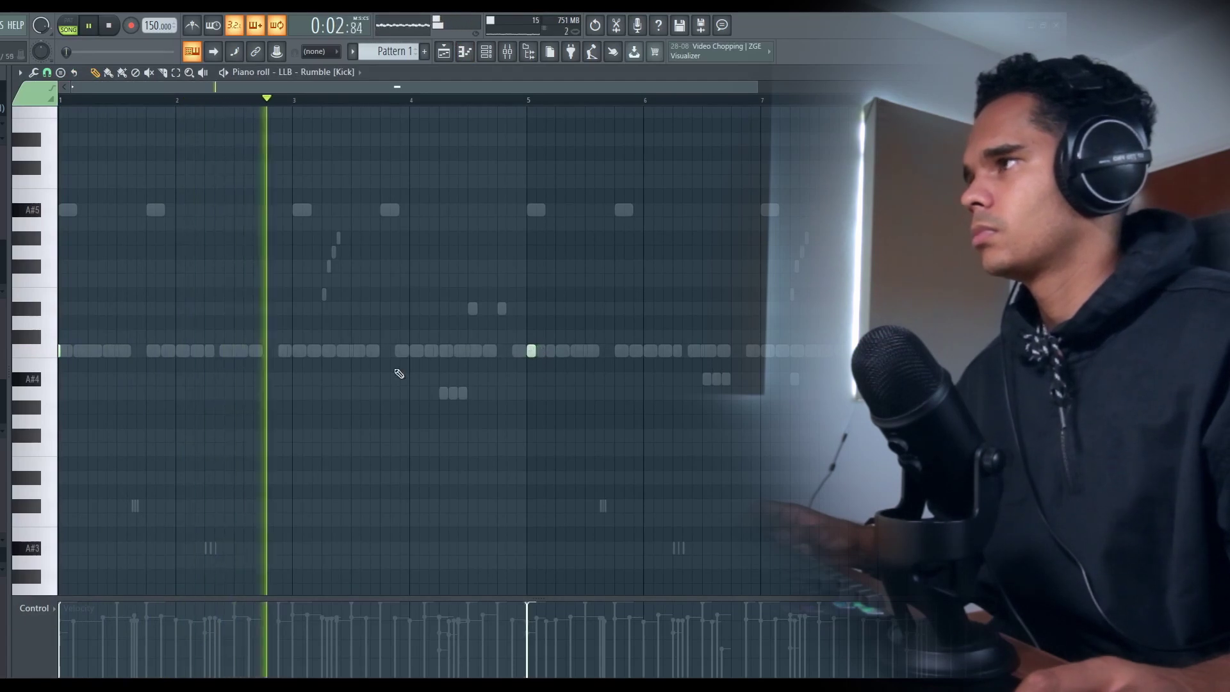
pyautogui.click(441, 351)
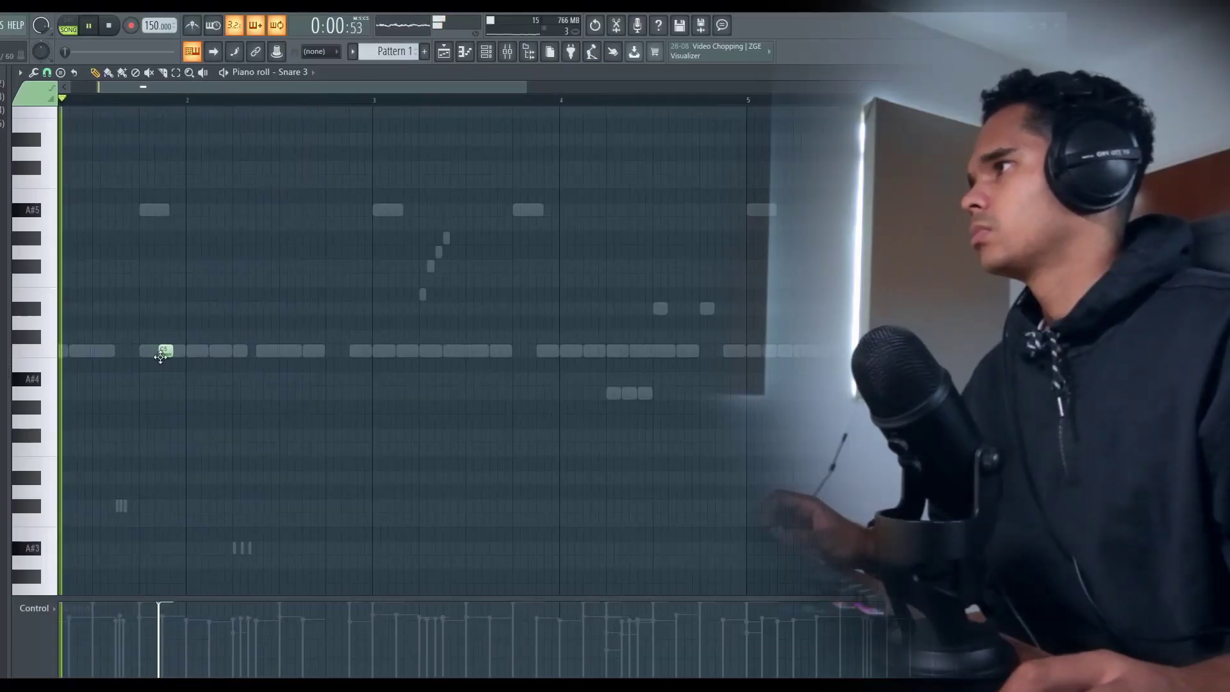
# Step: Arrange Snare 3 hits on C5 at the start and in the first half of bar 2, and duplicate the whole snare part onward
pyautogui.moveTo(161, 357); pyautogui.dragTo(167, 349)
pyautogui.click(210, 351)
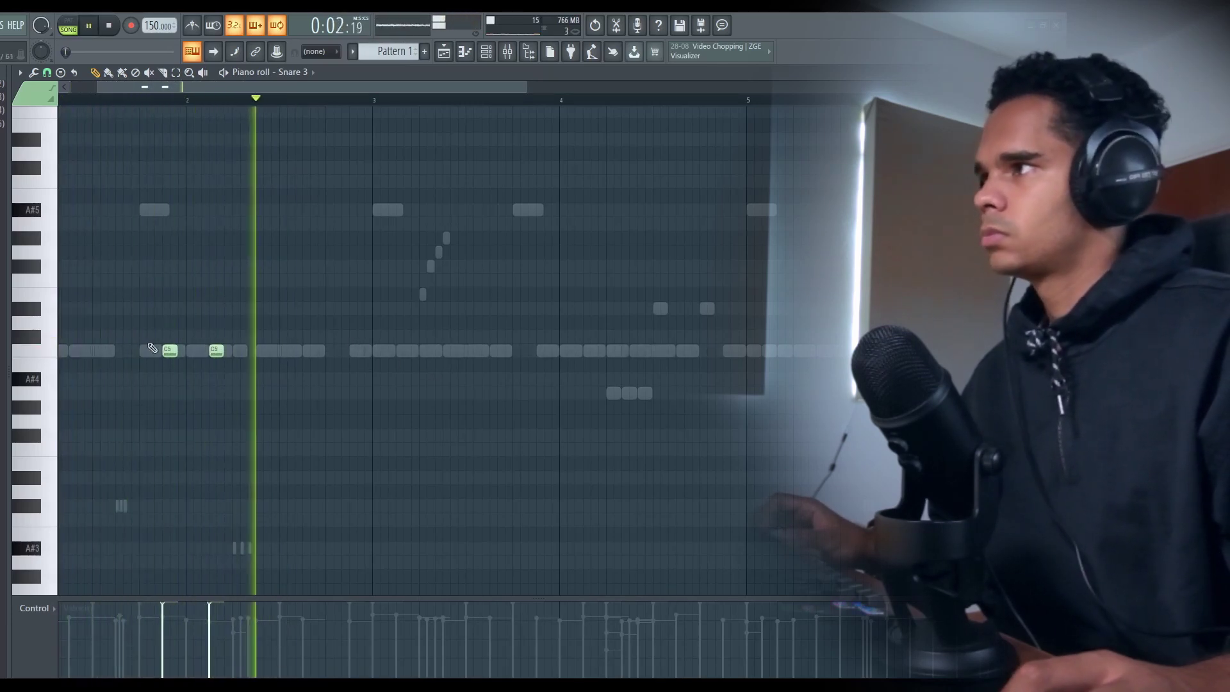
pyautogui.moveTo(272, 362); pyautogui.dragTo(261, 363)
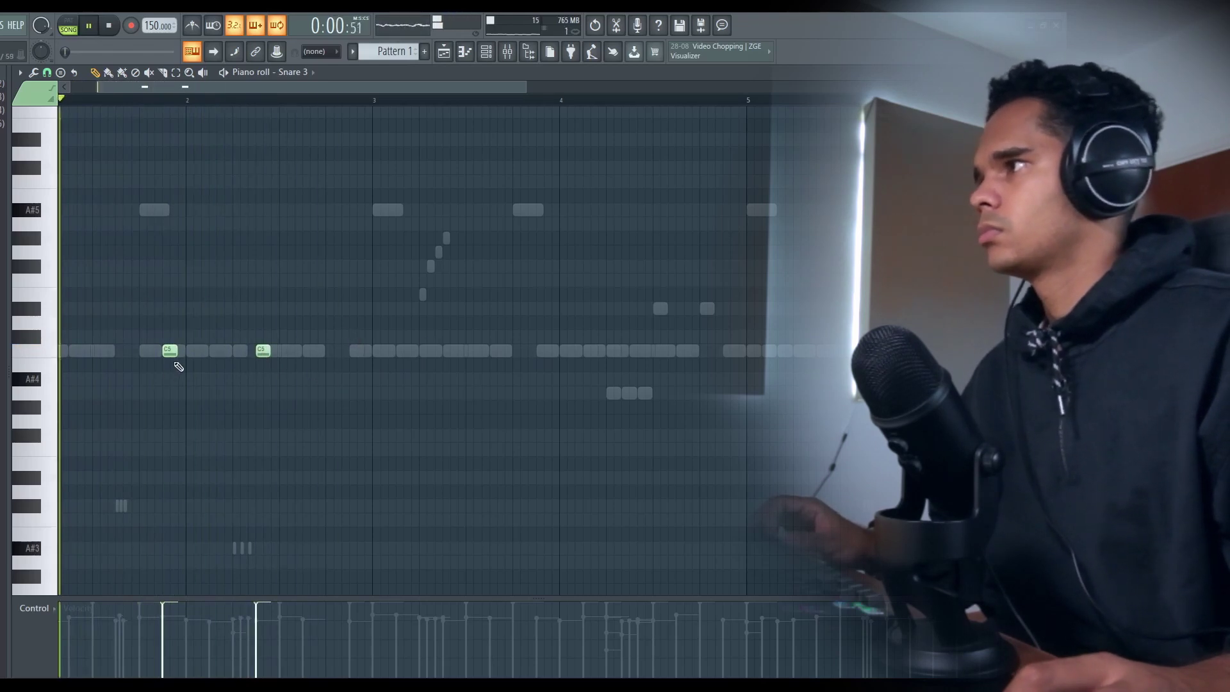
pyautogui.click(194, 352)
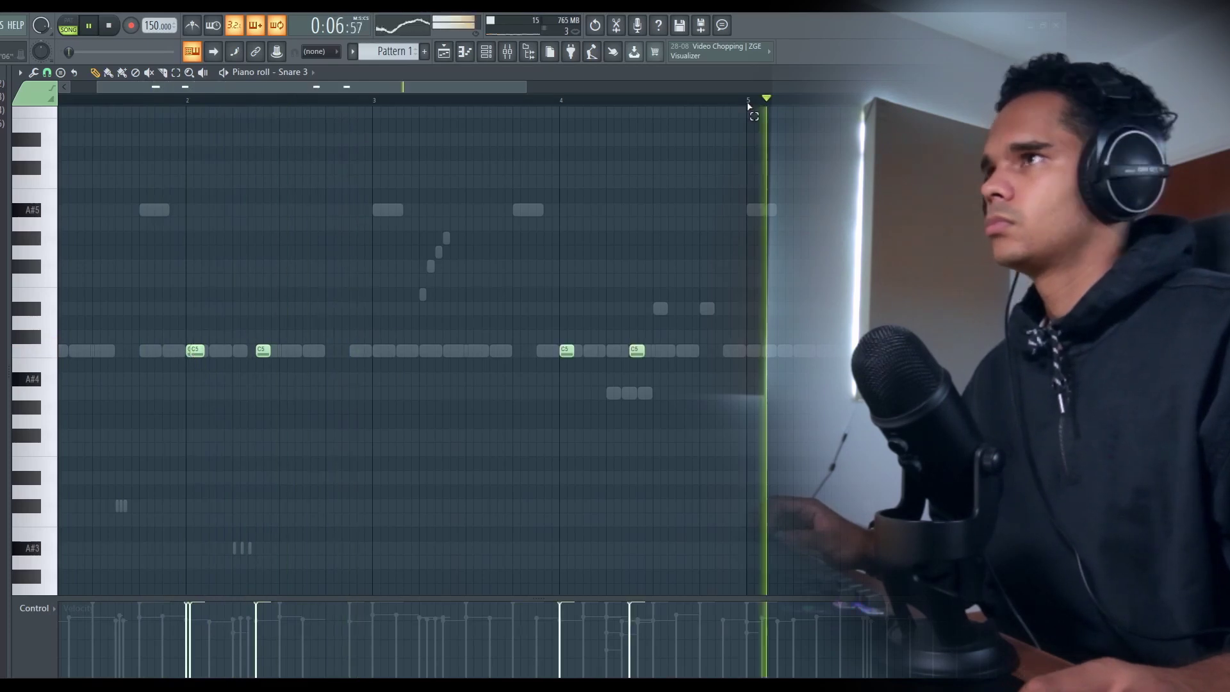
pyautogui.hotkey('ctrl', 'a')
pyautogui.hotkey('ctrl', 'b')
pyautogui.hotkey('ctrl', 'd')
# Step: Open the settings of the Flute (consolidated) - Loop_2 clip and create an automation clip for the HalfTime mix level on mixer insert 3
pyautogui.press('F6')
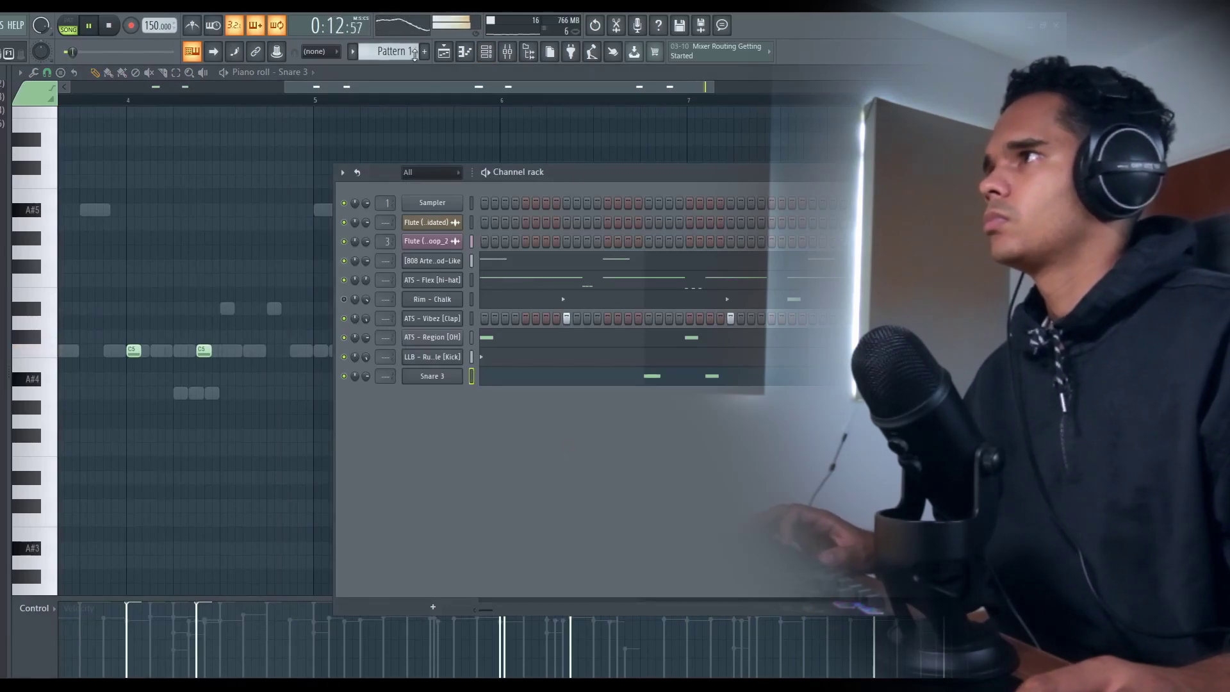
pyautogui.press('F5')
pyautogui.doubleClick(380, 130)
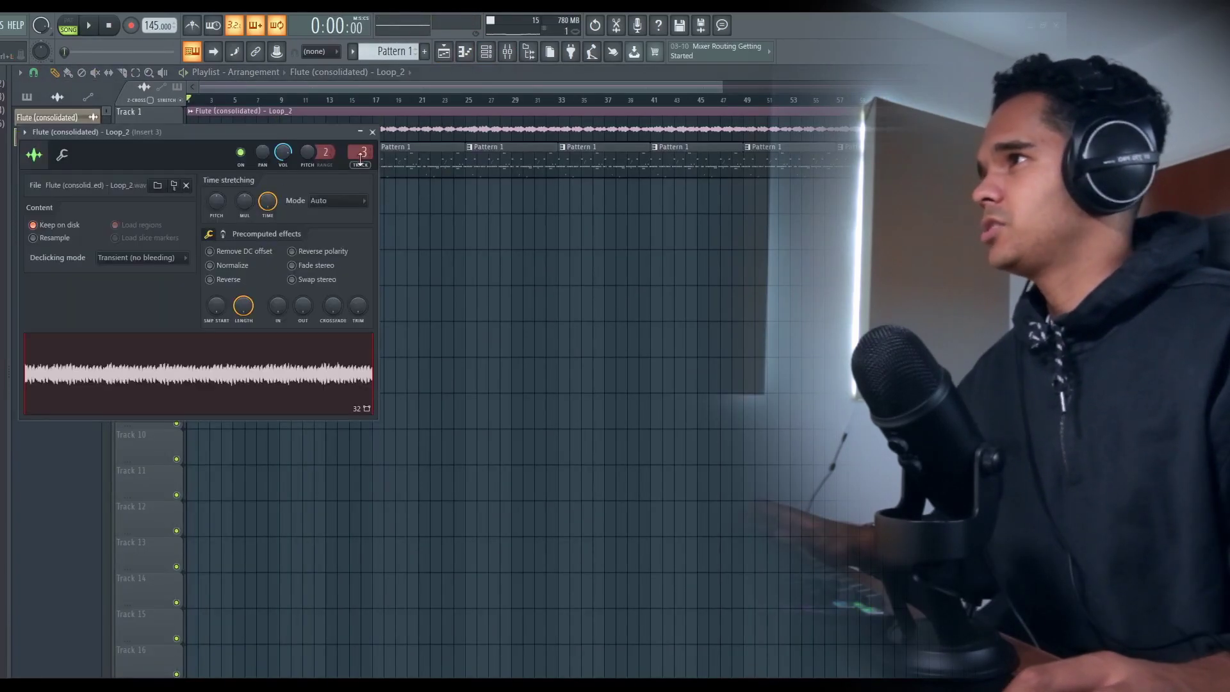
pyautogui.click(509, 52)
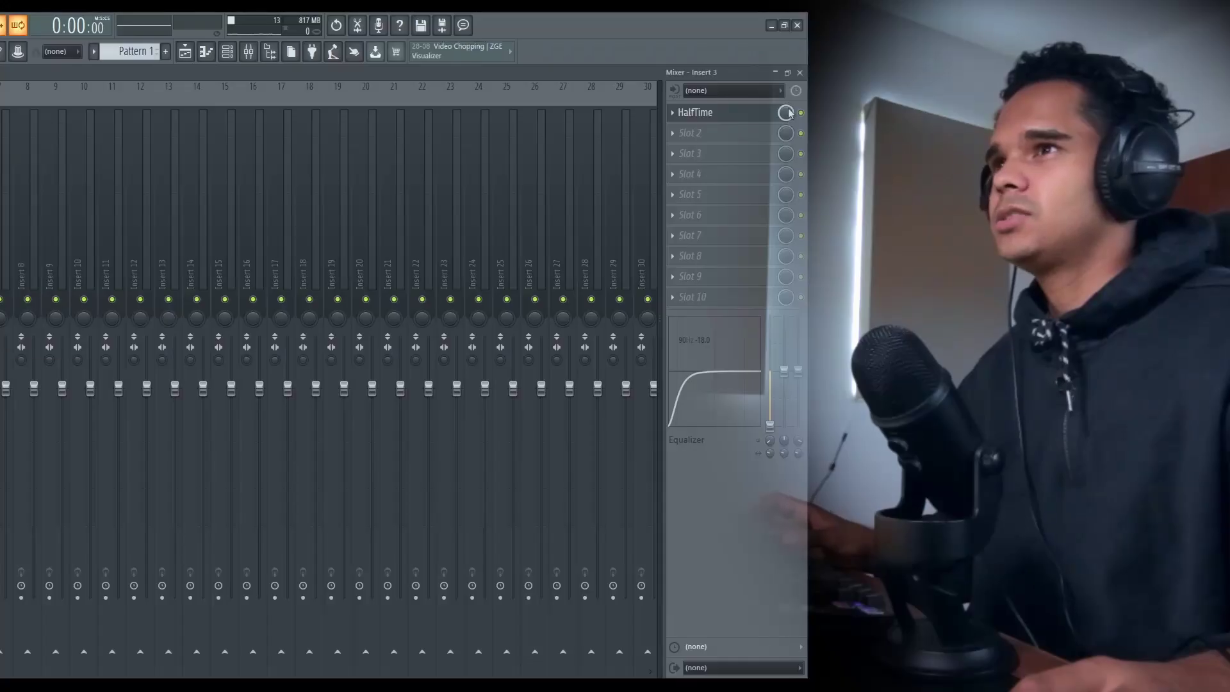
pyautogui.rightClick(785, 112)
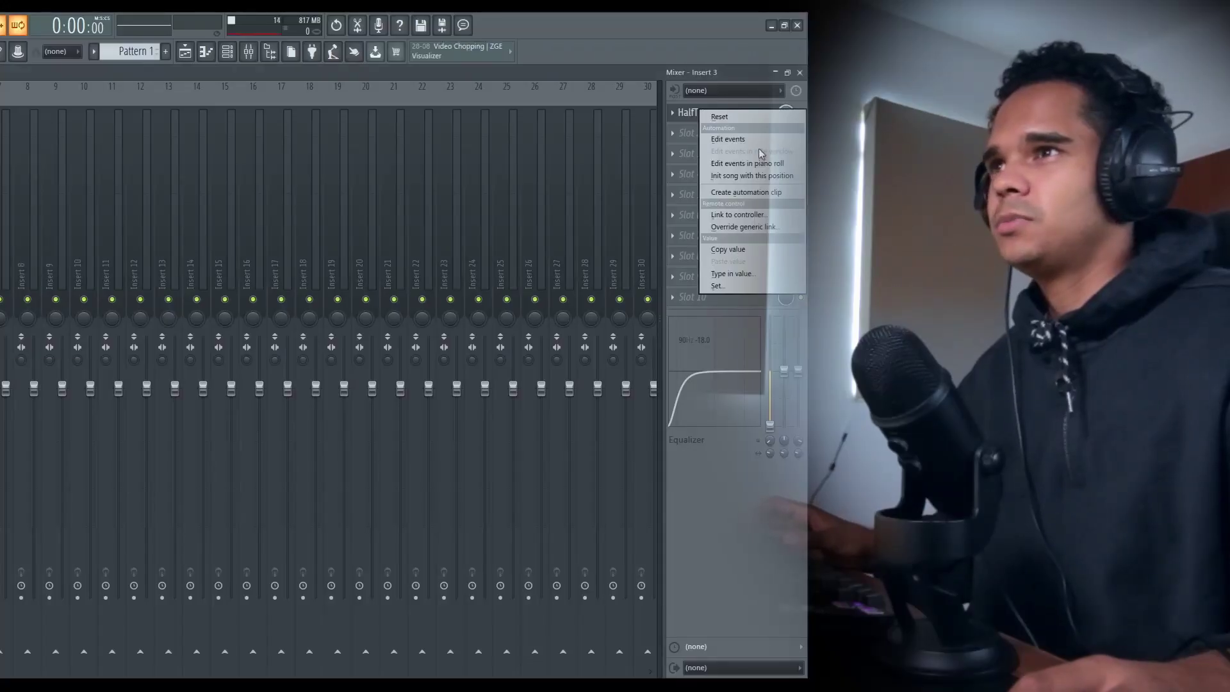
pyautogui.click(750, 190)
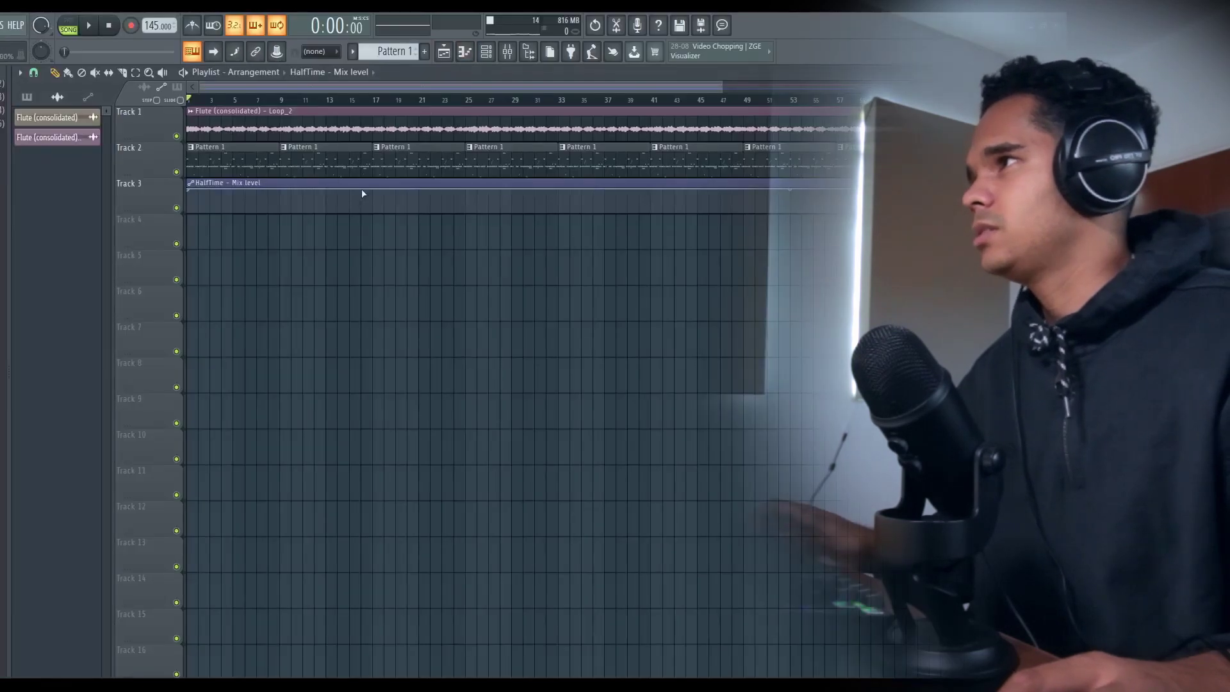